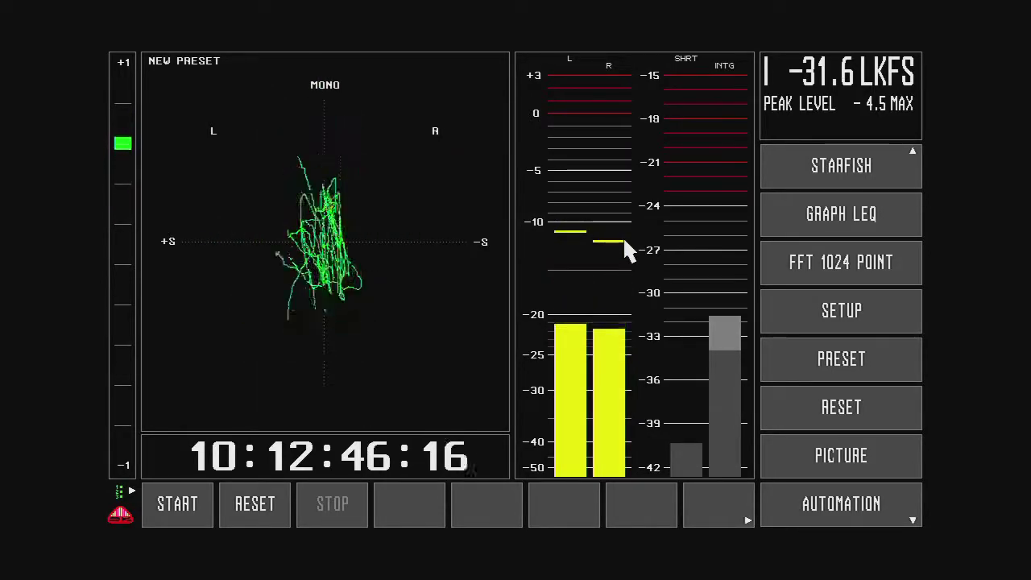
Try the loudness graph and timeline views, ending on the enlarged Starfish vectorscope.
left_click(846, 212)
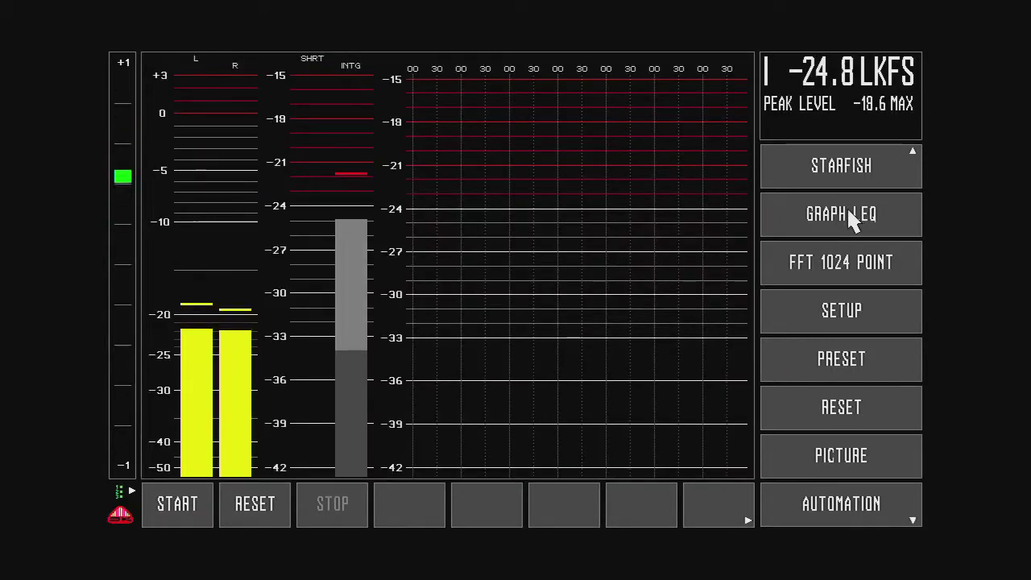
left_click(834, 173)
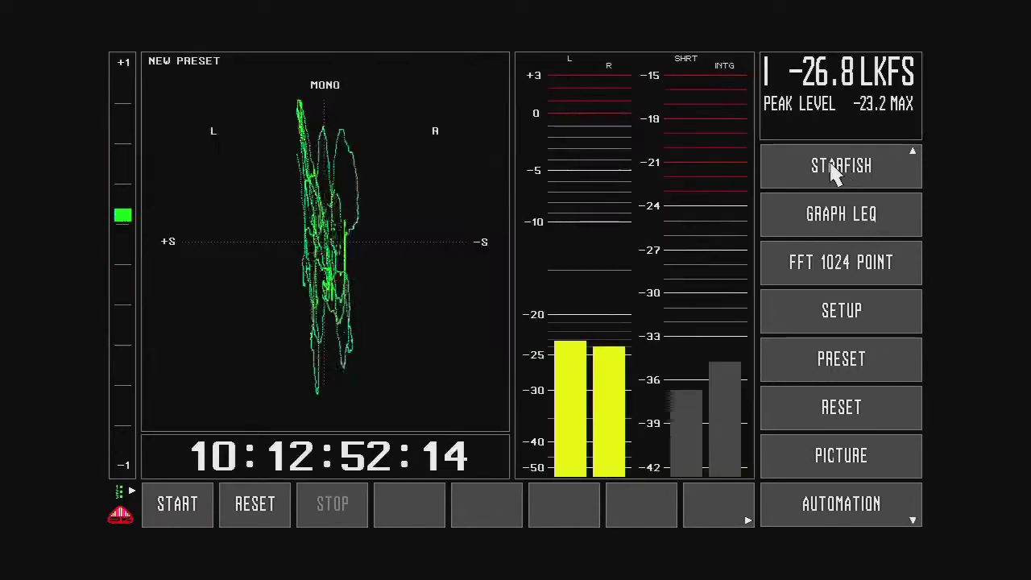
left_click(833, 519)
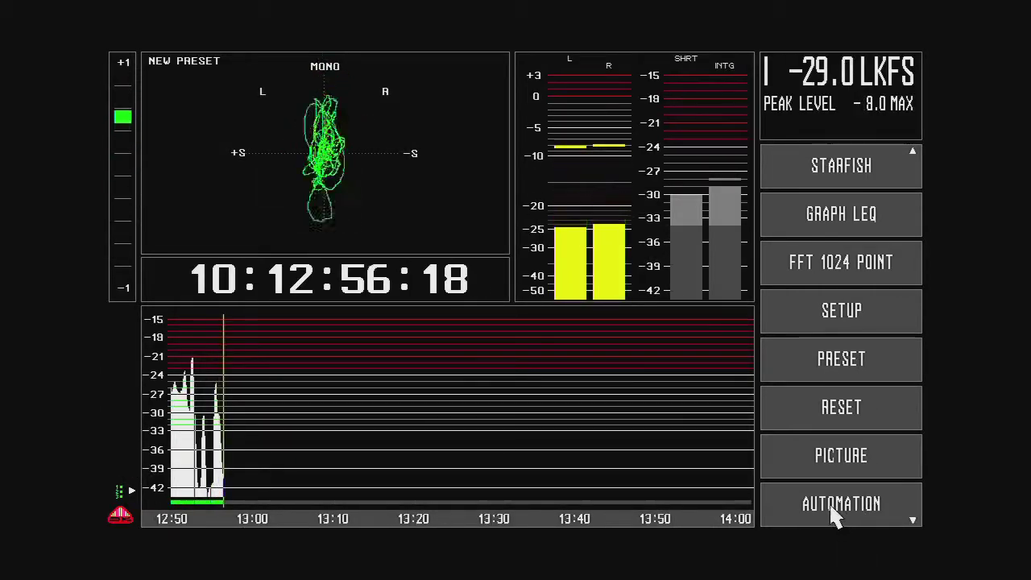
left_click(837, 515)
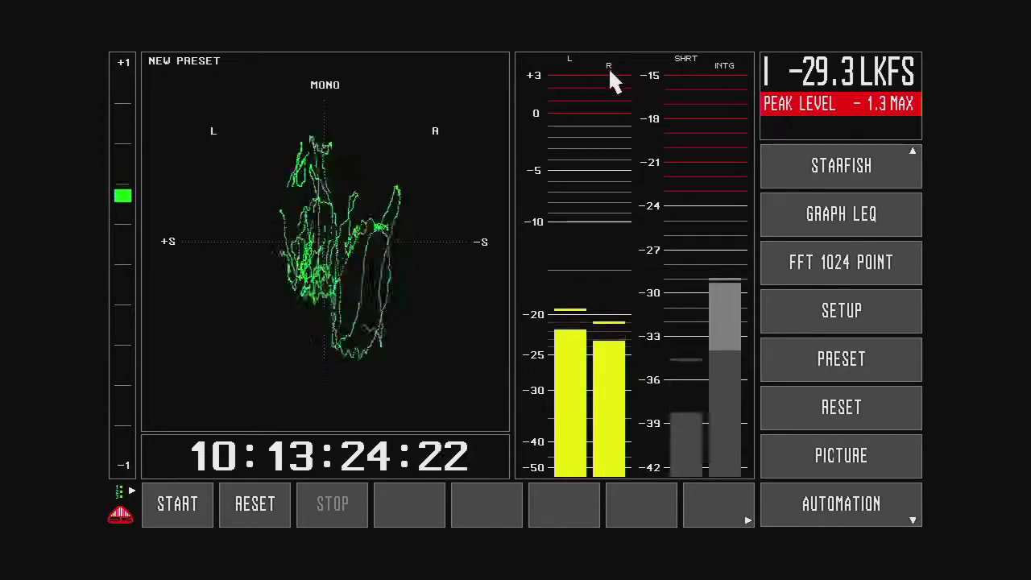
Set the INTG and SHRT loudness meter columns to OFF.
left_click(728, 66)
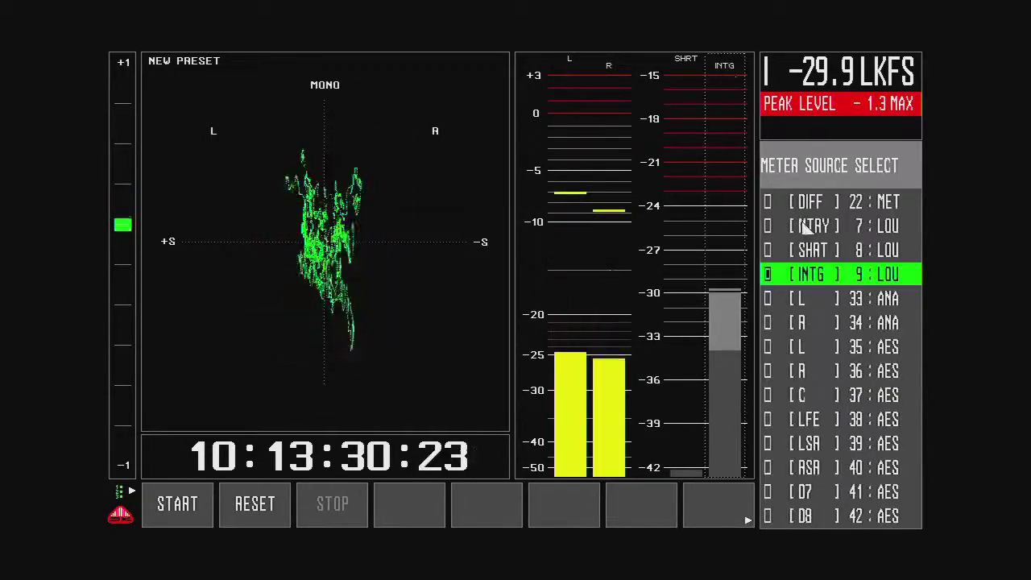
scroll(778, 242, "up", 9)
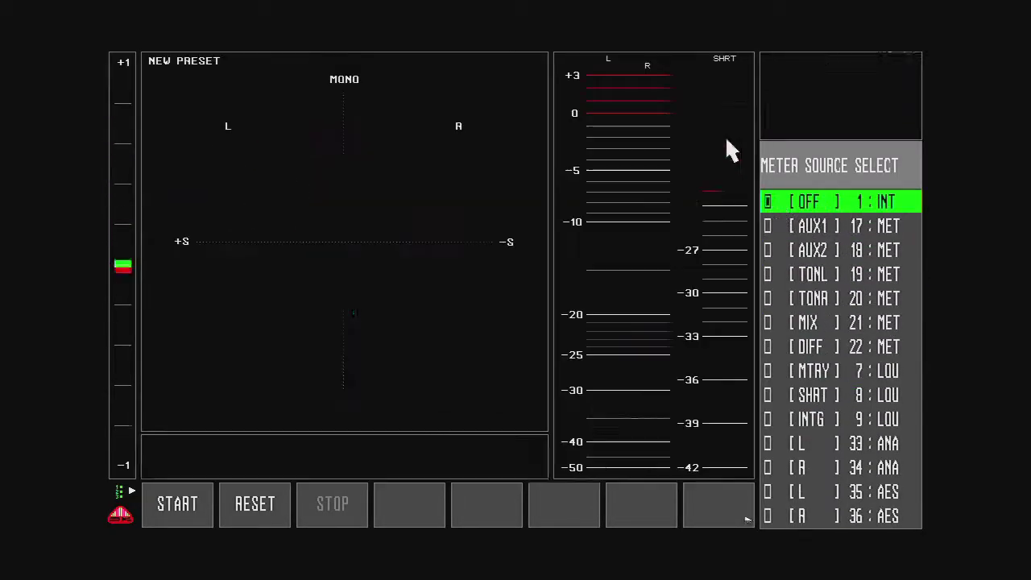
left_click(728, 56)
scroll(773, 240, "up", 8)
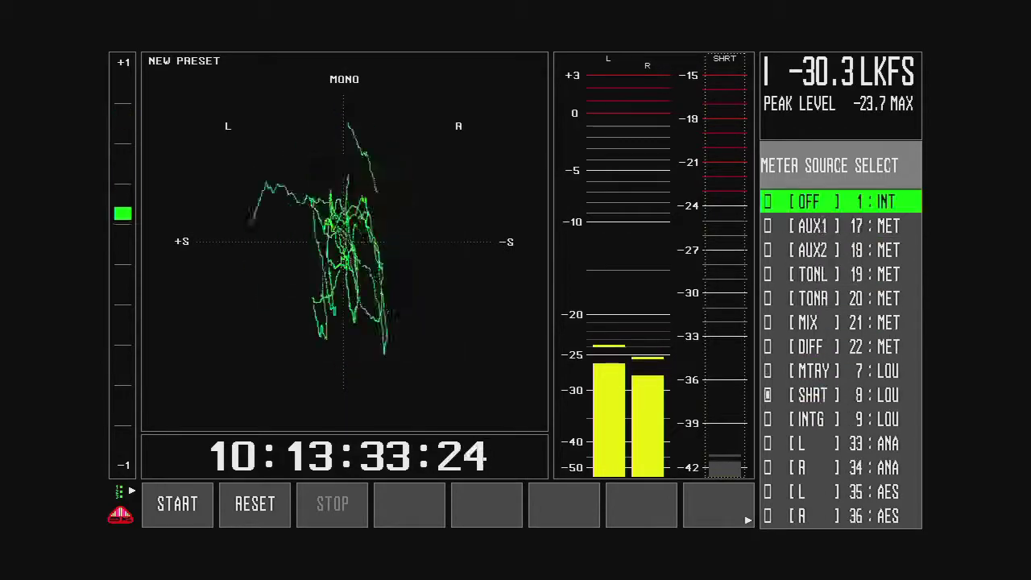
left_click(771, 203)
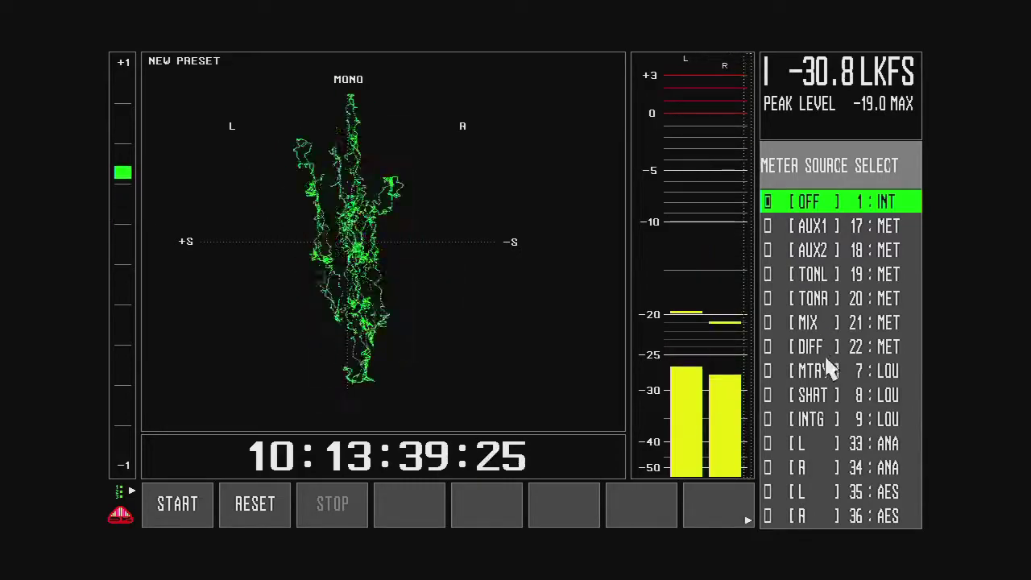
Assign C 37, LSA 39 and RSA 40 to the meter columns from Meter Source Select.
scroll(805, 495, "down", 15)
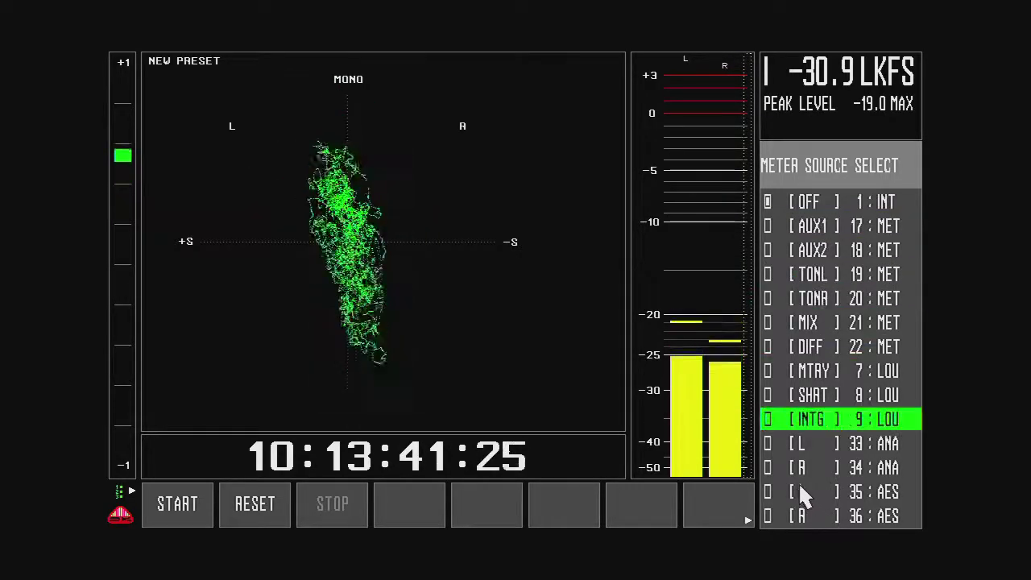
scroll(803, 501, "up", 1)
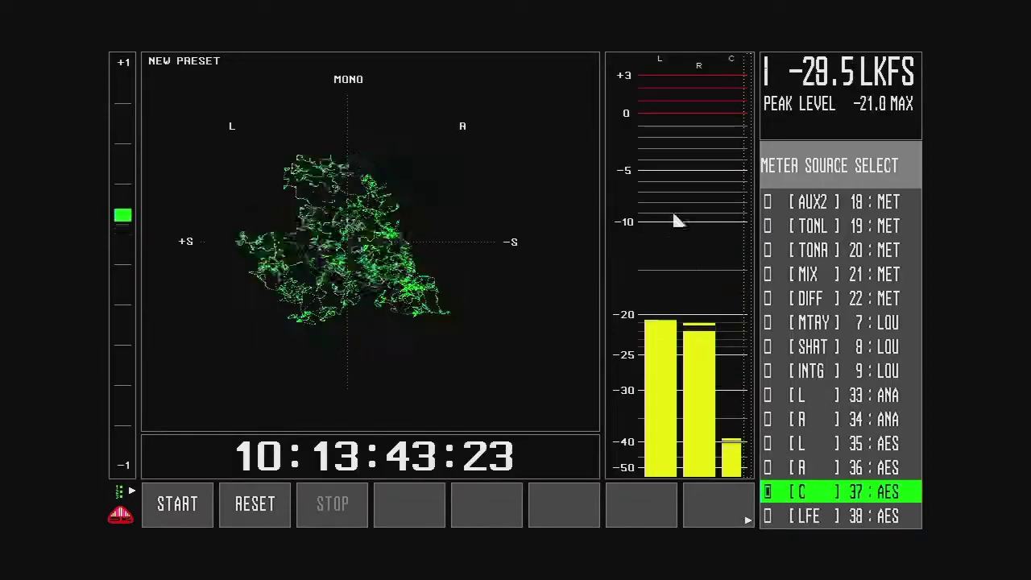
scroll(748, 88, "up", 14)
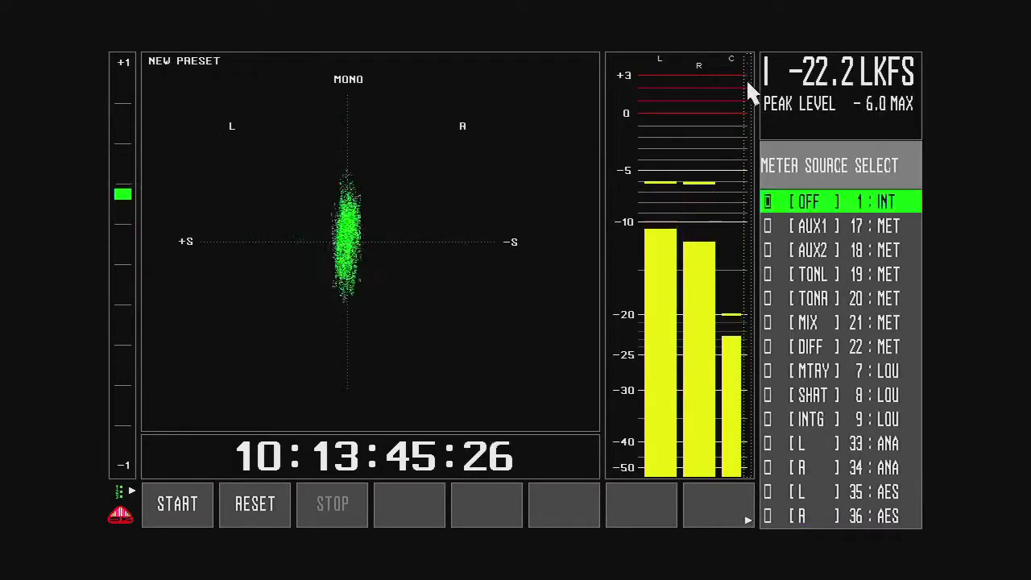
scroll(797, 330, "down", 8)
scroll(776, 349, "down", 10)
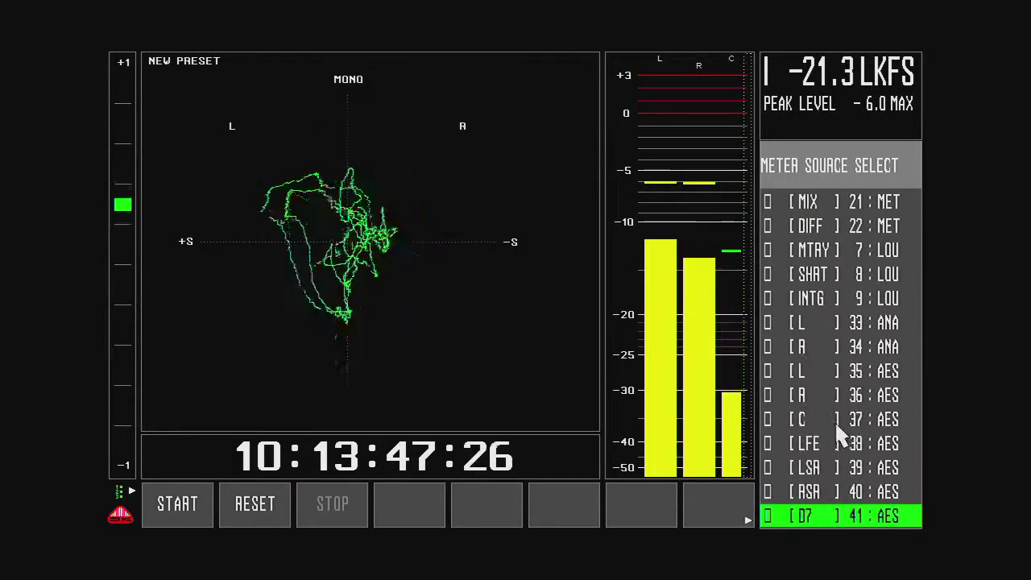
scroll(808, 471, "up", 2)
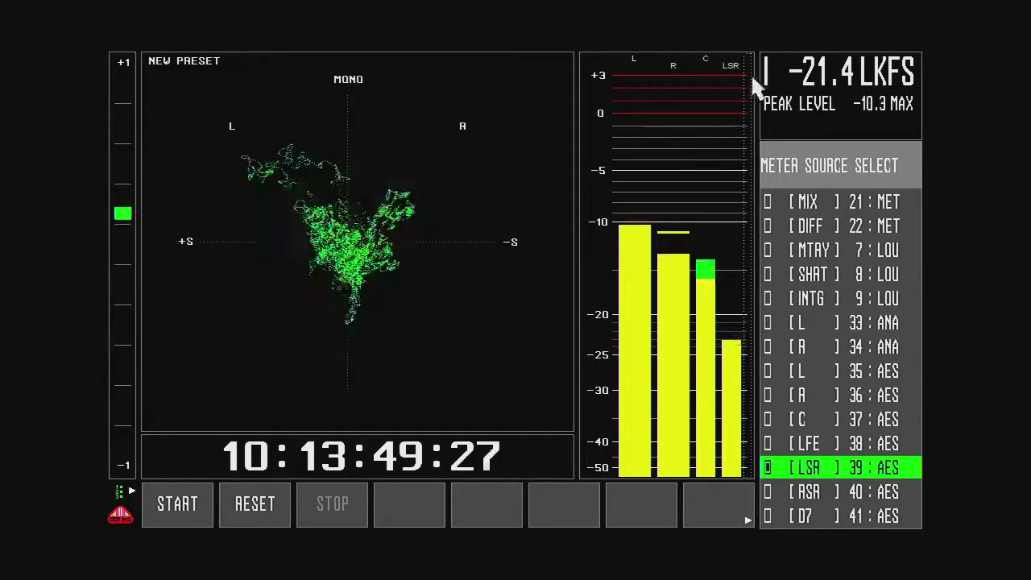
scroll(753, 72, "up", 16)
scroll(813, 338, "down", 15)
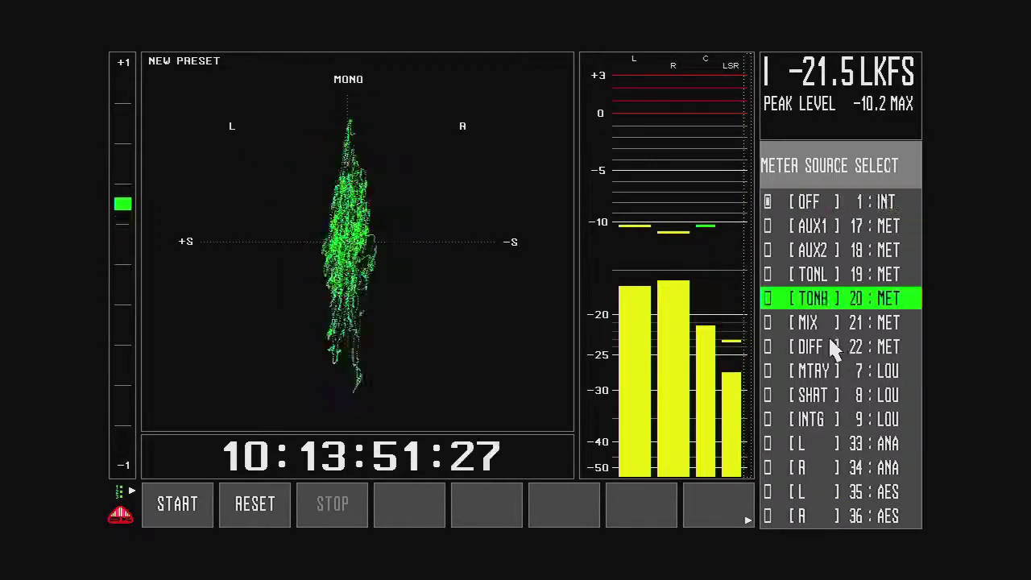
scroll(823, 459, "down", 2)
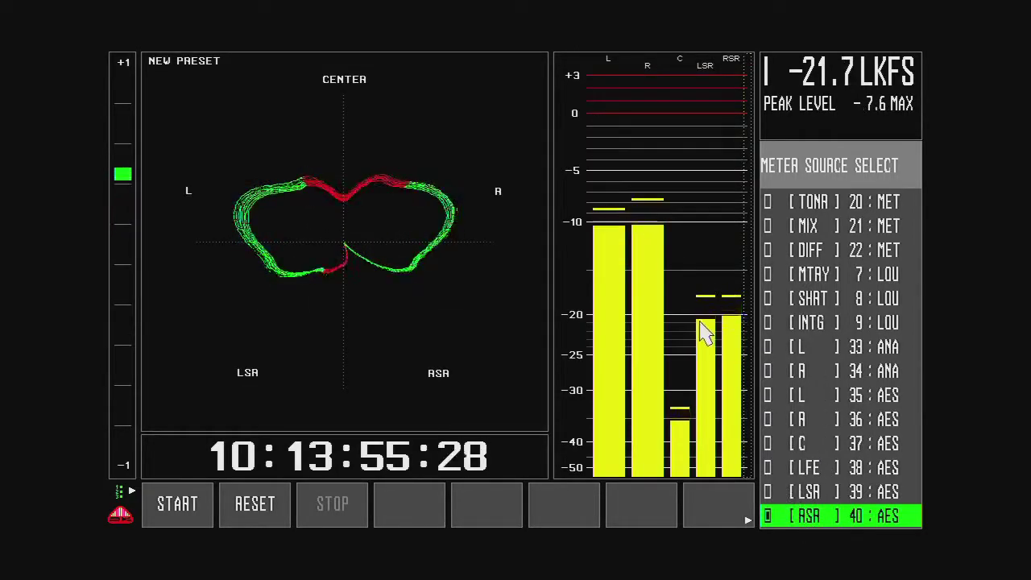
Change BARGRAPH WIDTH in Bar Options from jumbo to NORMAL.
left_click(793, 169)
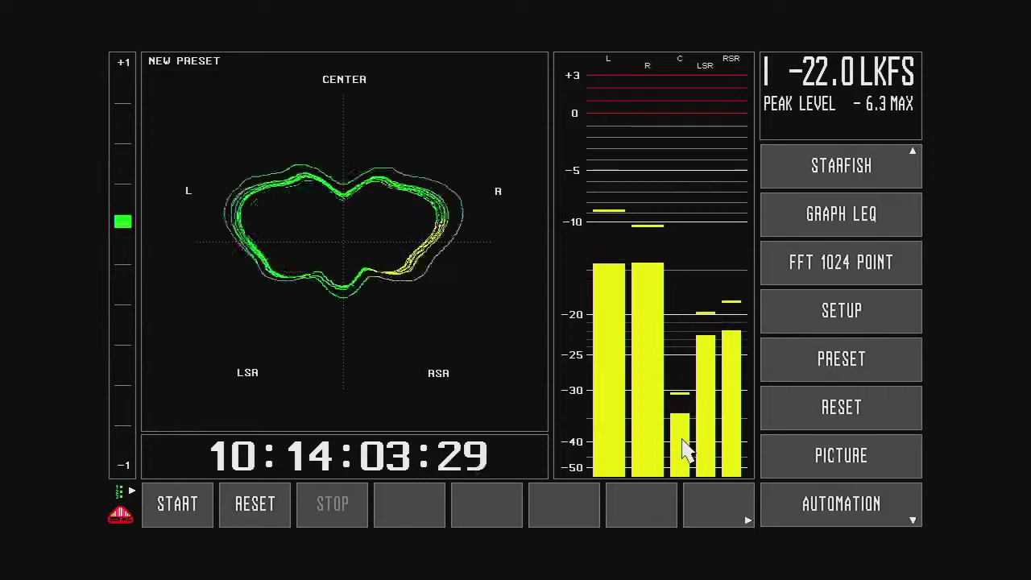
left_click(651, 360)
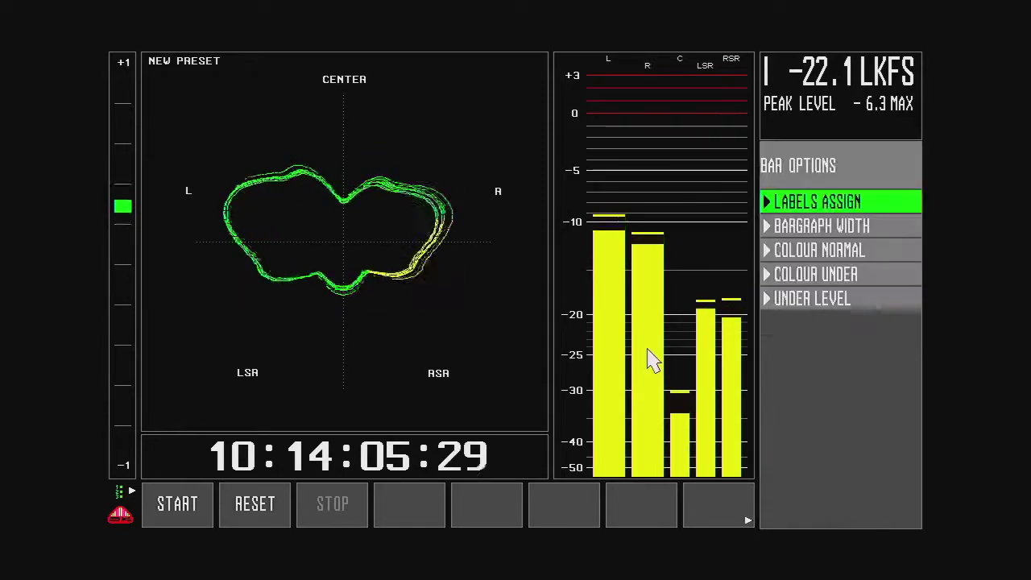
left_click(805, 229)
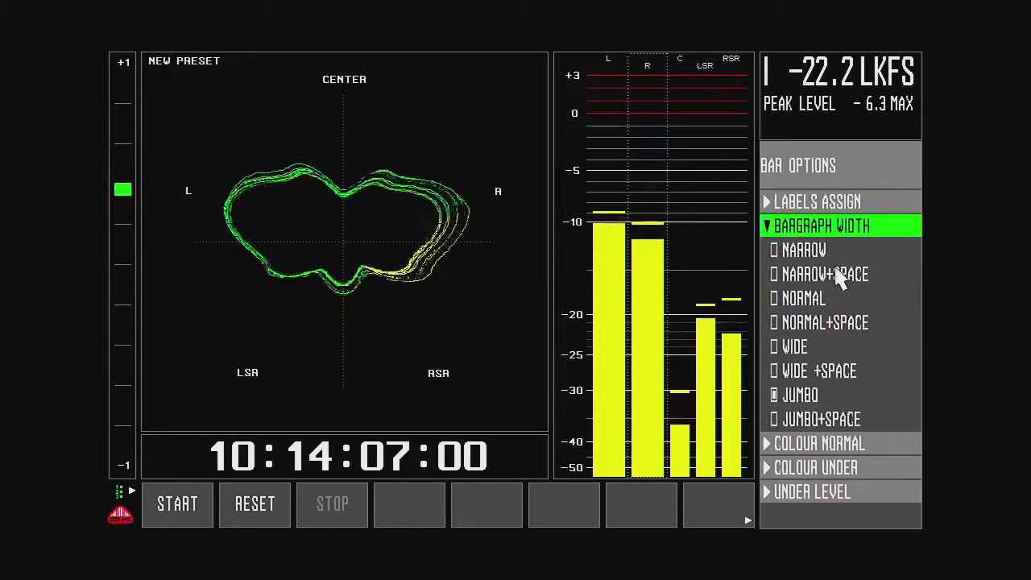
left_click(789, 297)
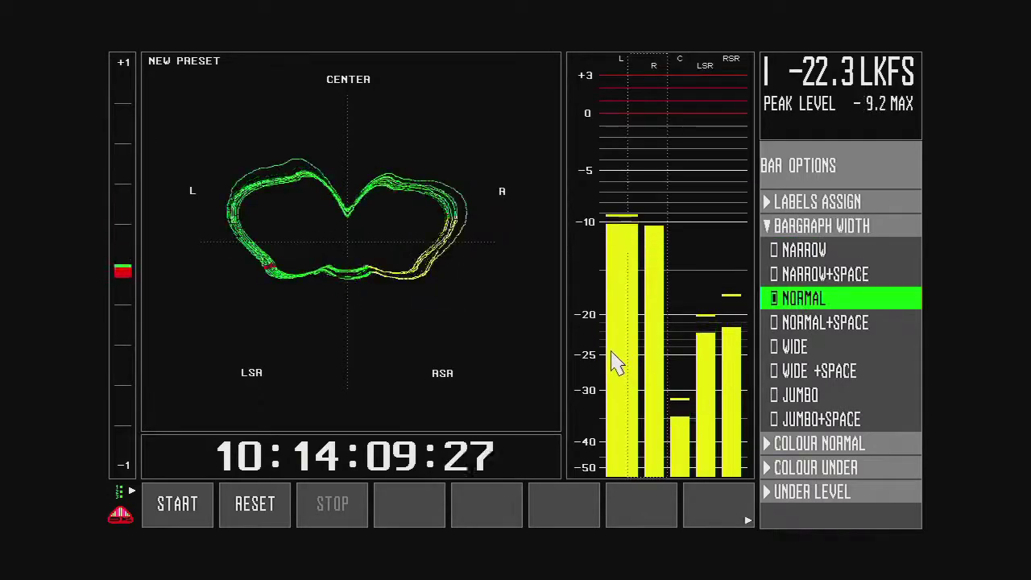
left_click(781, 300)
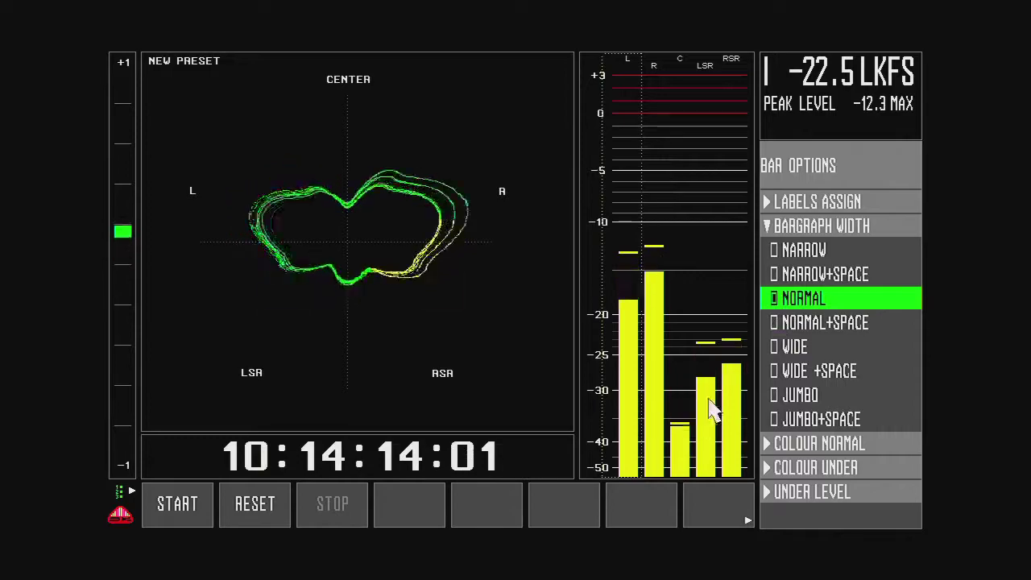
left_click(820, 166)
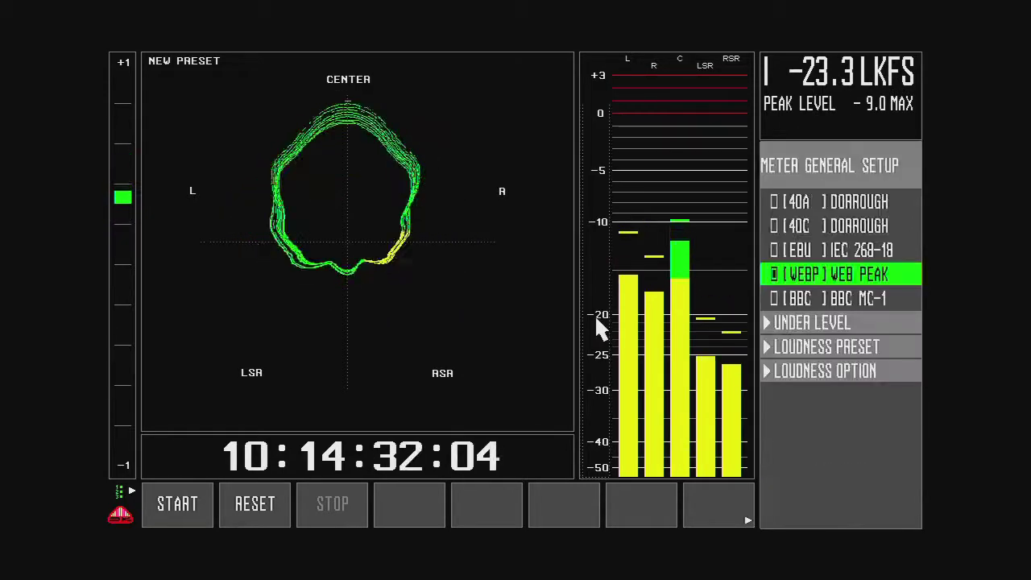
Choose LEQM as the loudness preset, then reload preset 10 from the preset list.
left_click(771, 354)
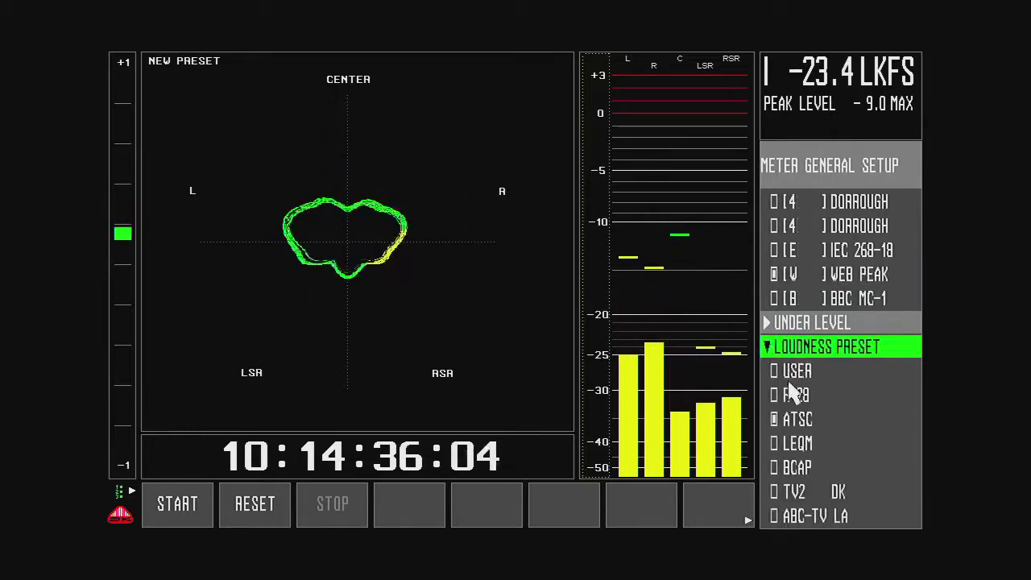
left_click(791, 445)
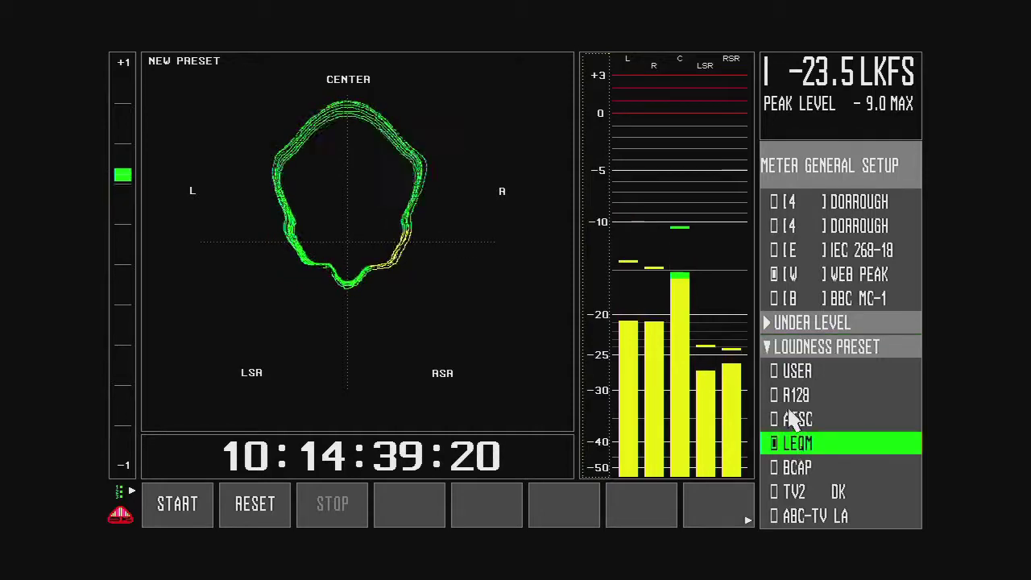
left_click(777, 355)
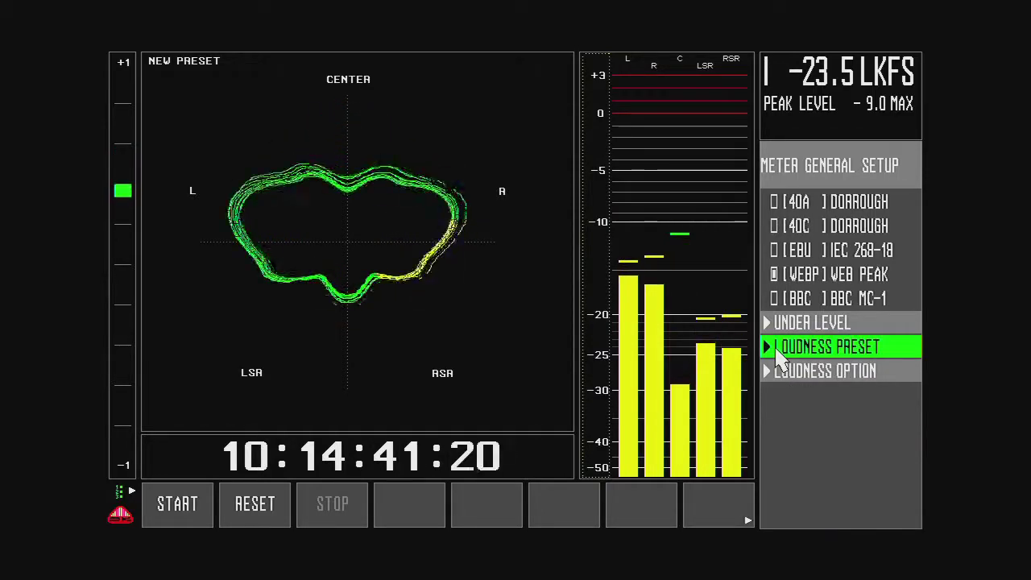
left_click(791, 164)
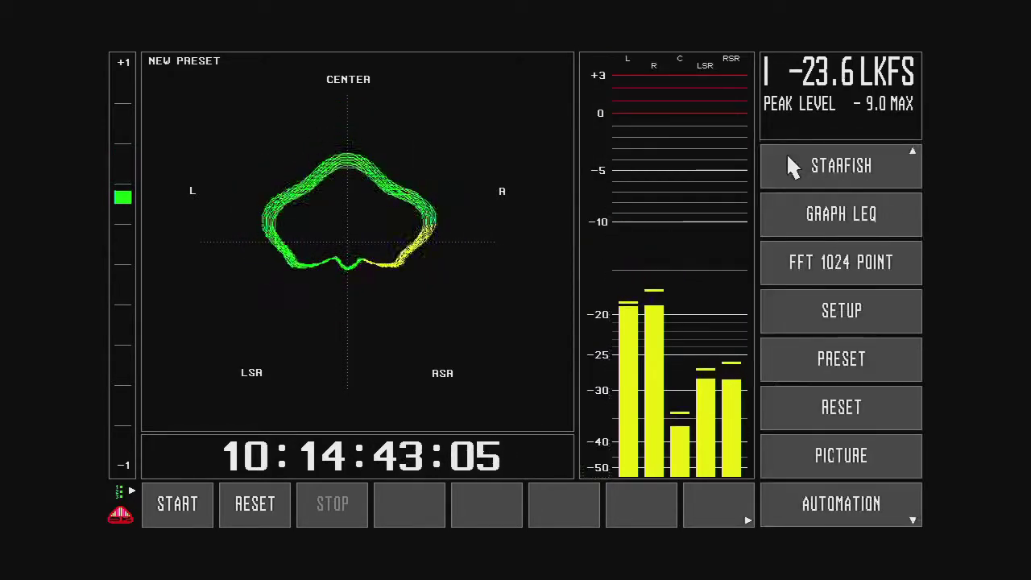
left_click(797, 355)
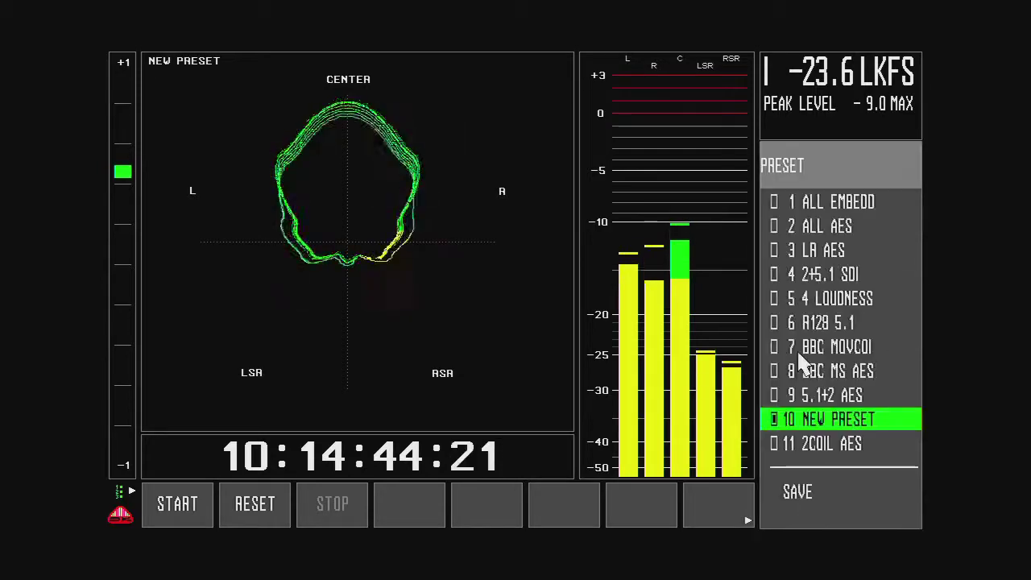
left_click(812, 427)
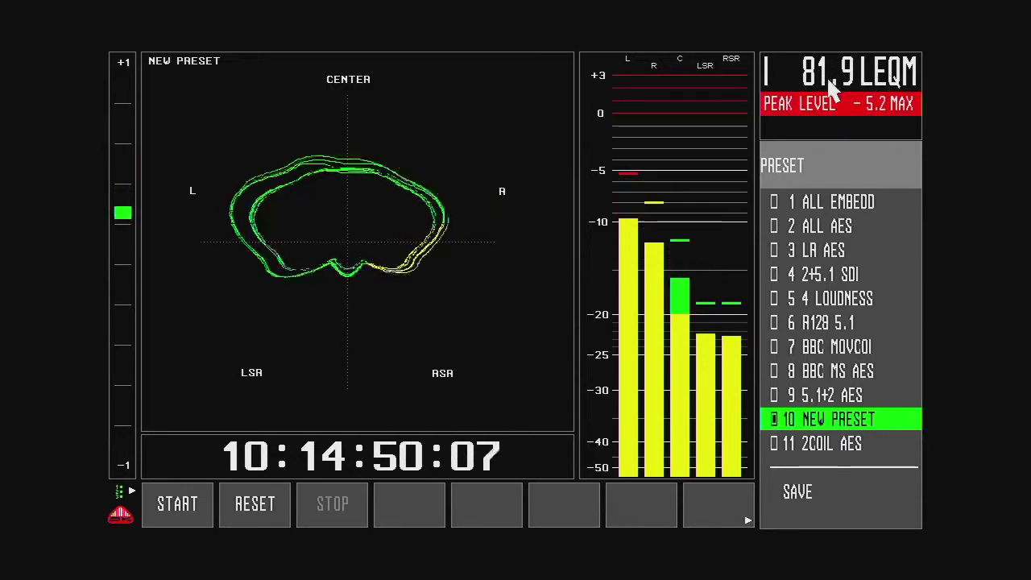
Clear preset 10's name and enter '5.0' using the symbol keyboard.
left_click(823, 425)
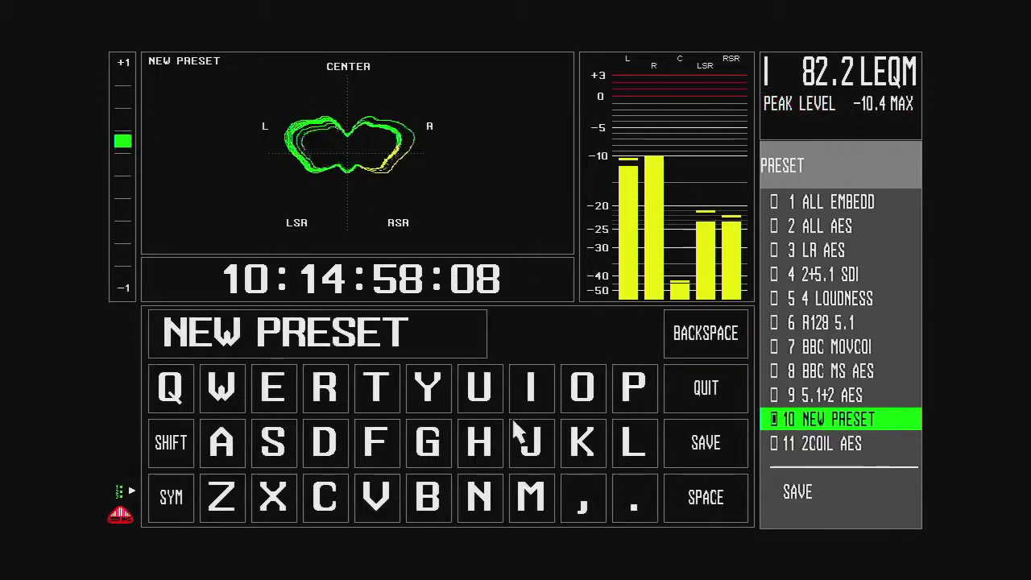
left_click(692, 348)
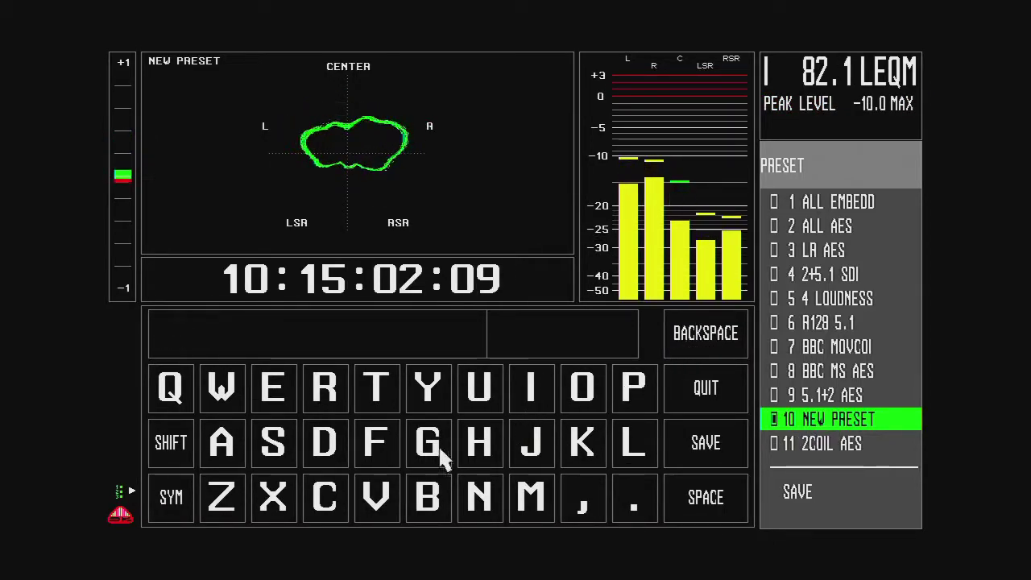
left_click(179, 500)
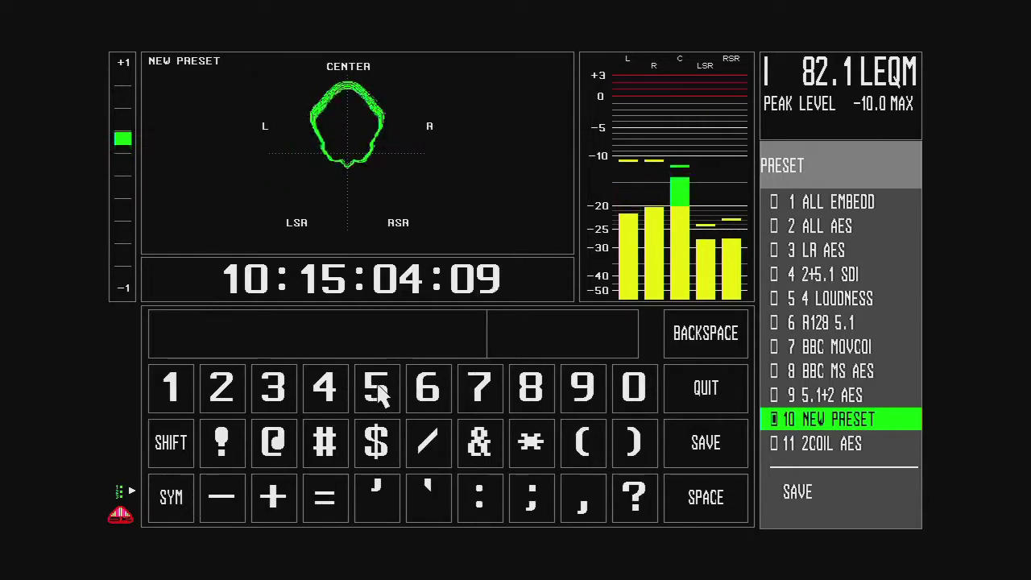
left_click(170, 516)
left_click(635, 504)
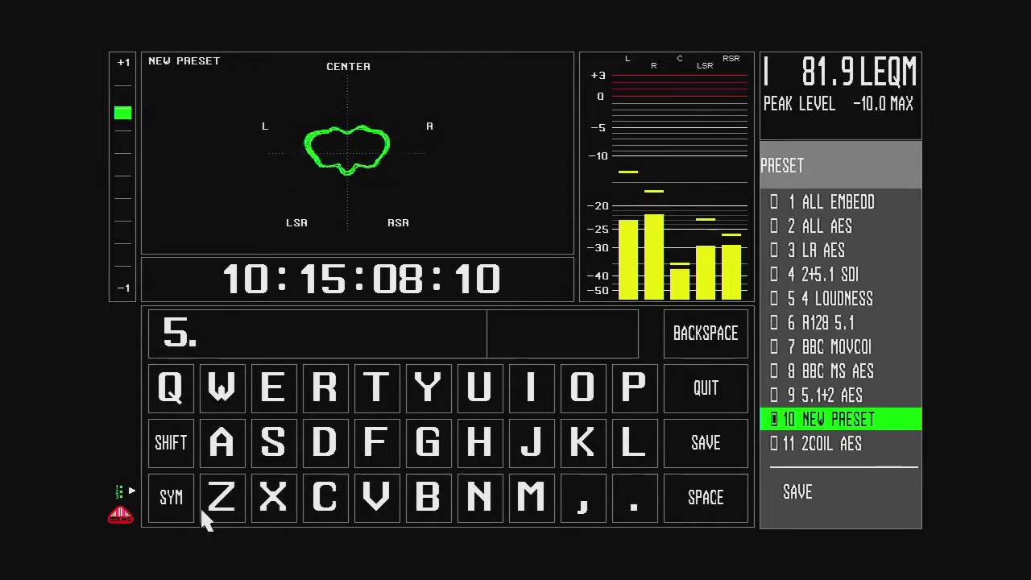
left_click(165, 506)
left_click(636, 394)
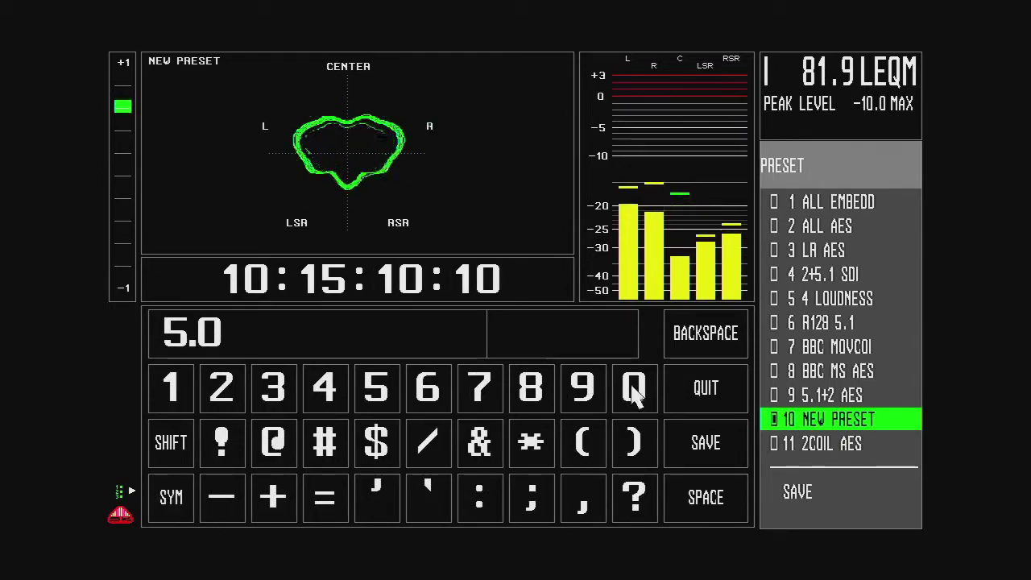
left_click(165, 506)
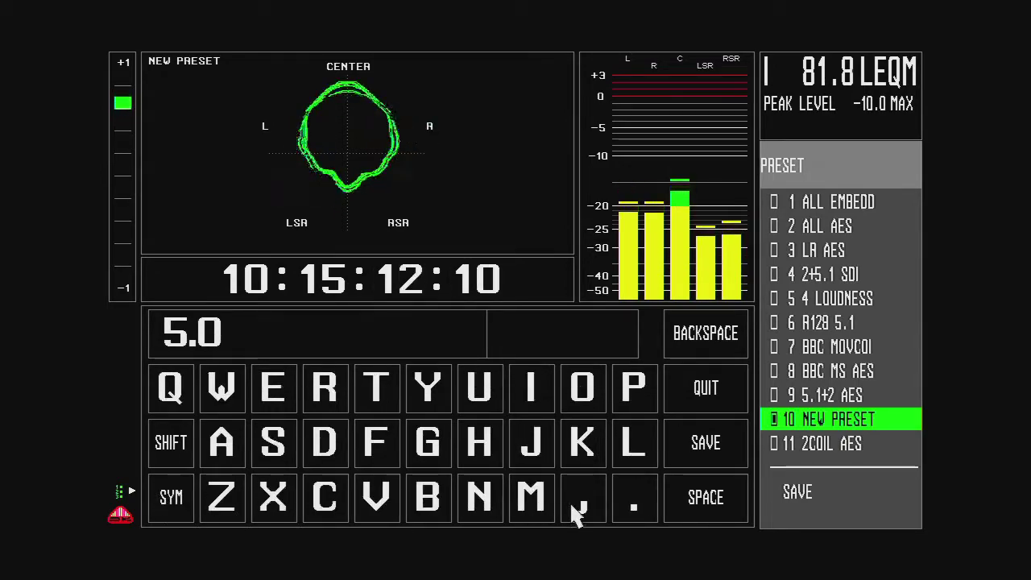
Complete the name as '5.0 LEQM', save it, and return to the meters.
left_click(677, 493)
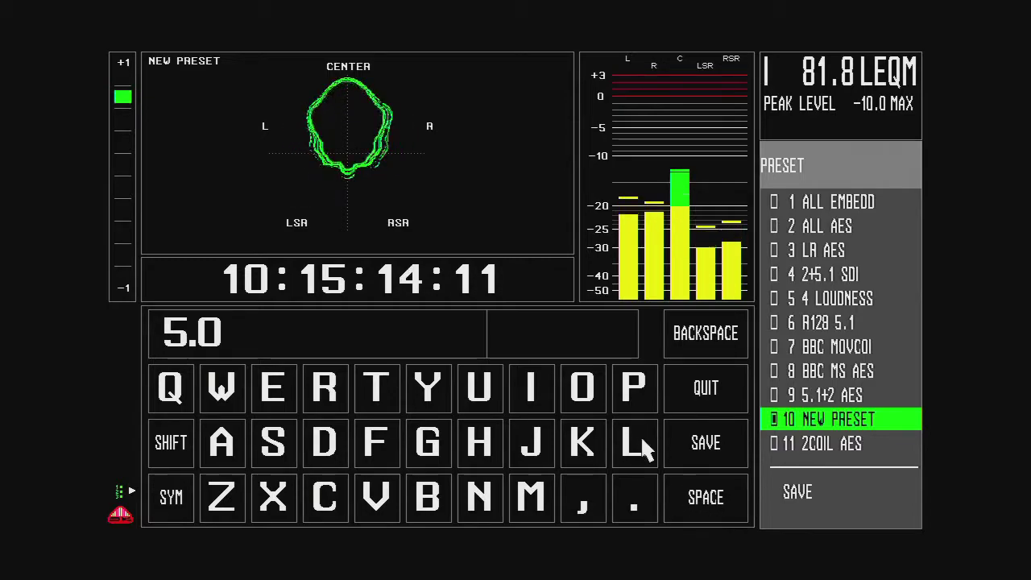
left_click(633, 445)
left_click(278, 395)
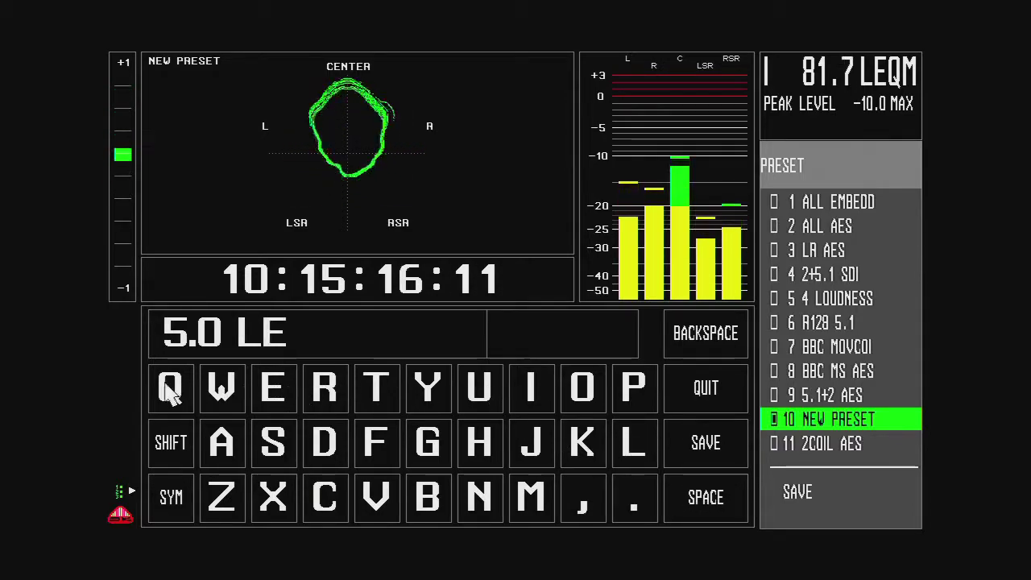
left_click(170, 388)
left_click(532, 506)
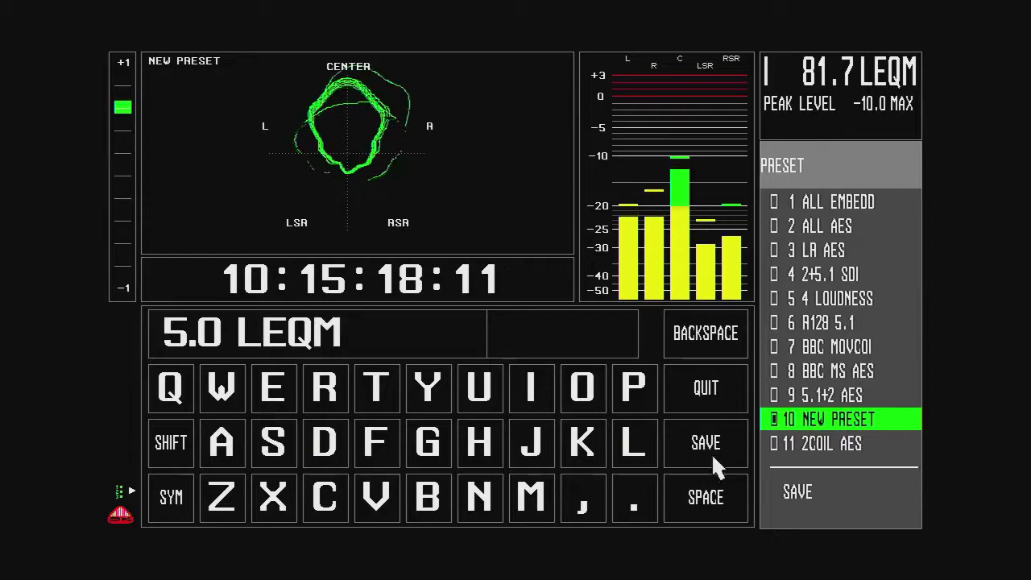
left_click(711, 451)
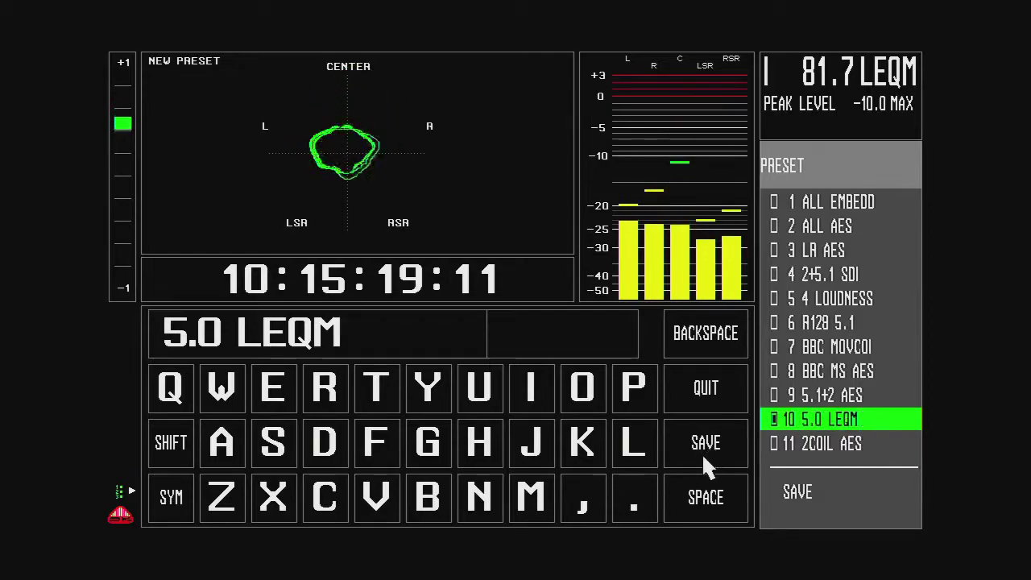
left_click(707, 393)
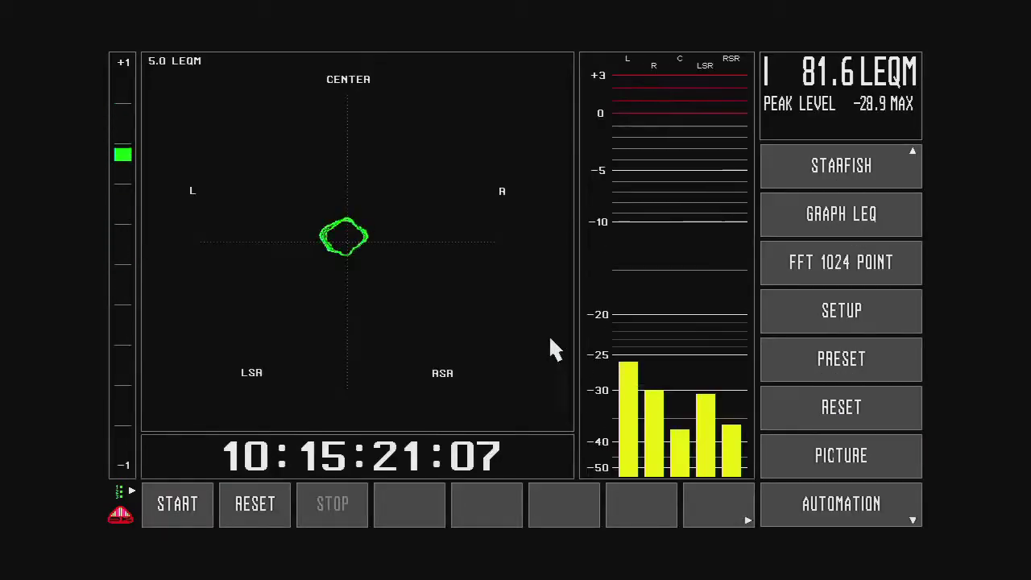
Select SMPTE DECODER as the timecode source in Time Source Select.
left_click(333, 473)
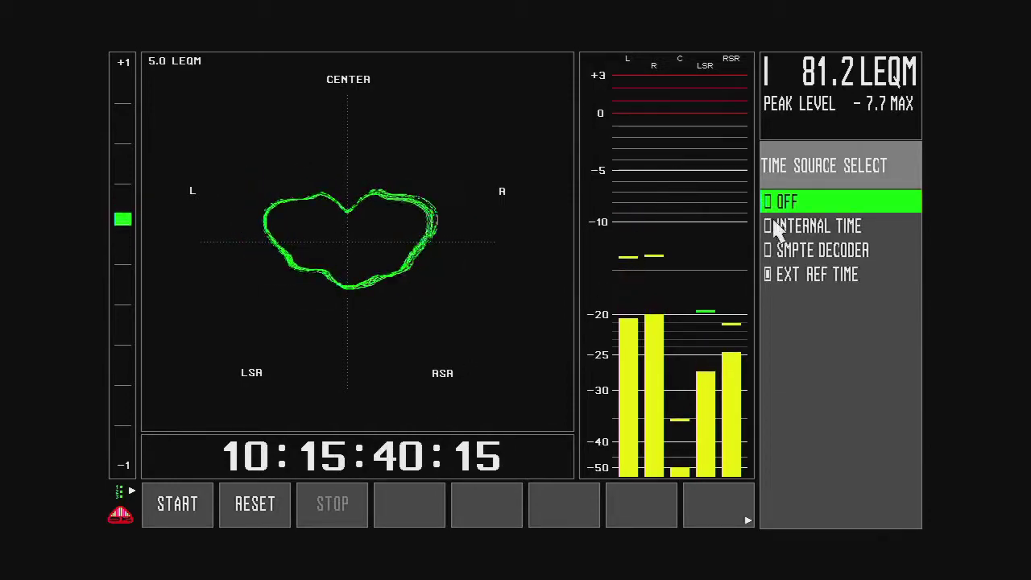
left_click(800, 251)
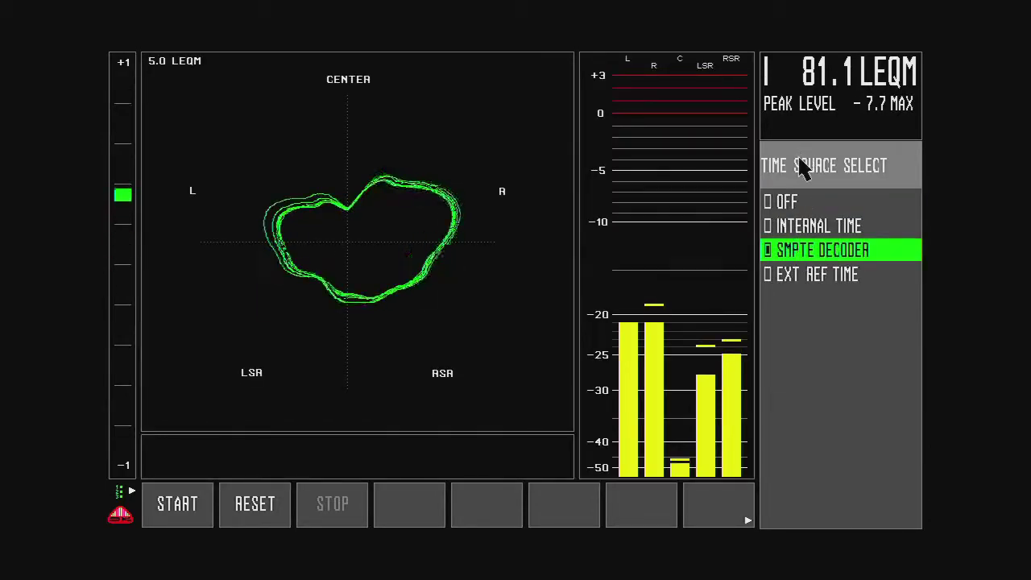
left_click(802, 167)
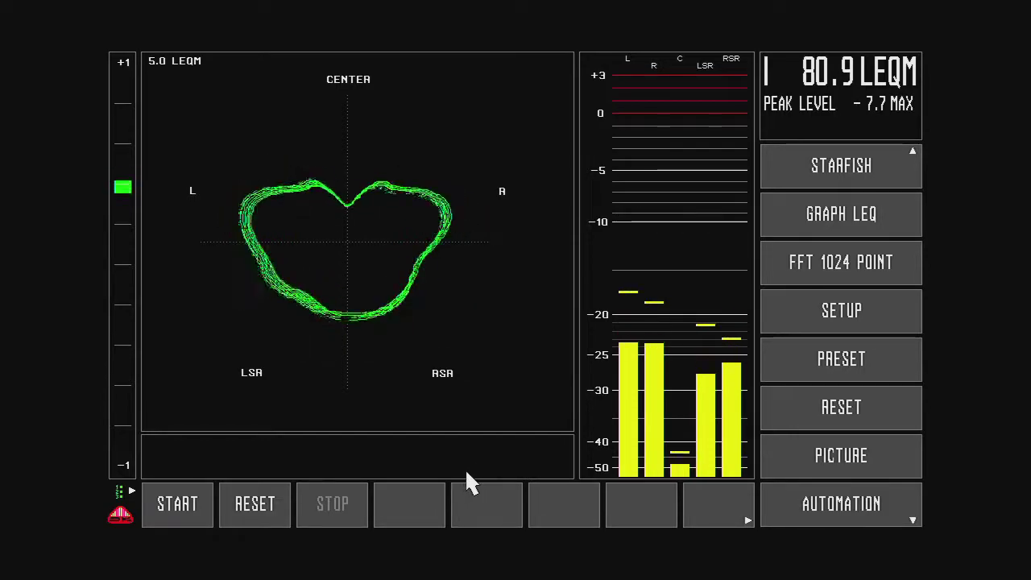
Feed the empty meter column from [L] 33 : ANA and check it in the FFT 1024-point view.
left_click(679, 65)
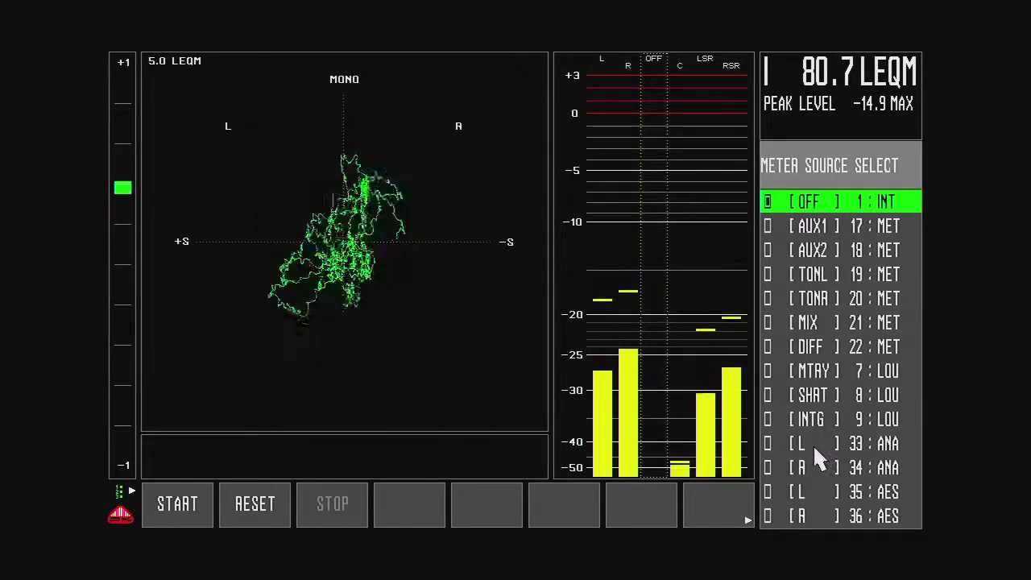
left_click(791, 445)
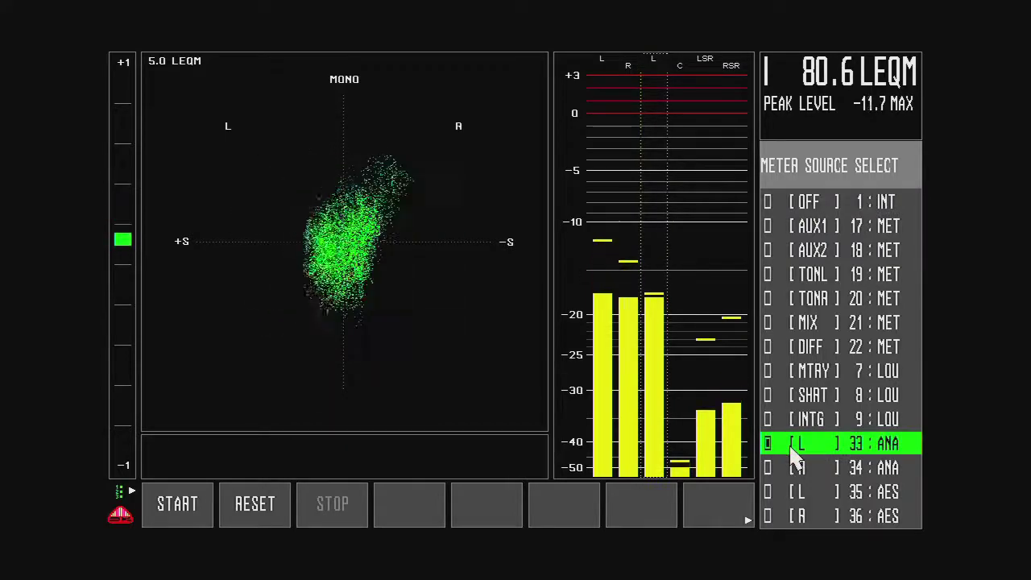
left_click(789, 166)
left_click(828, 268)
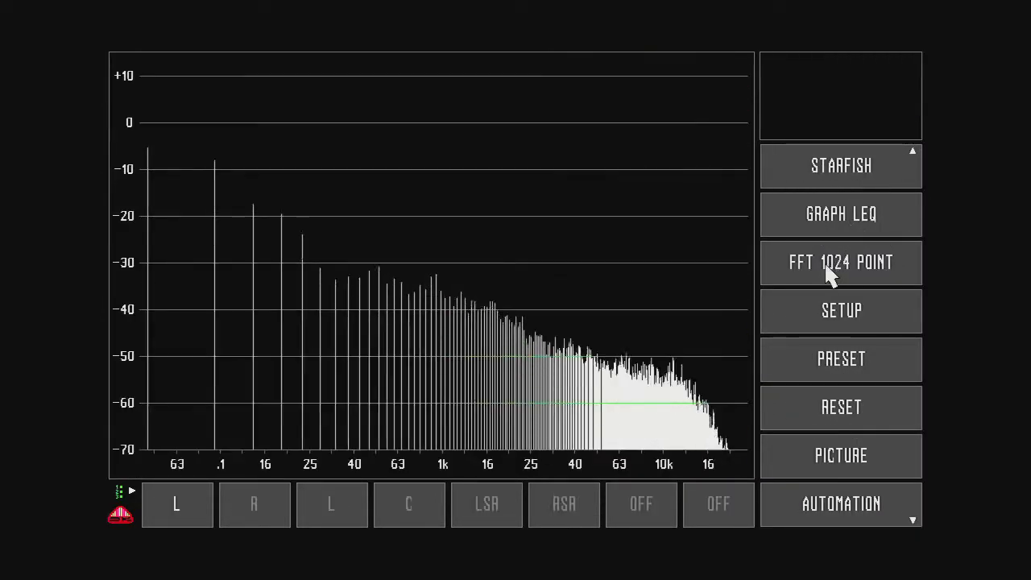
left_click(333, 514)
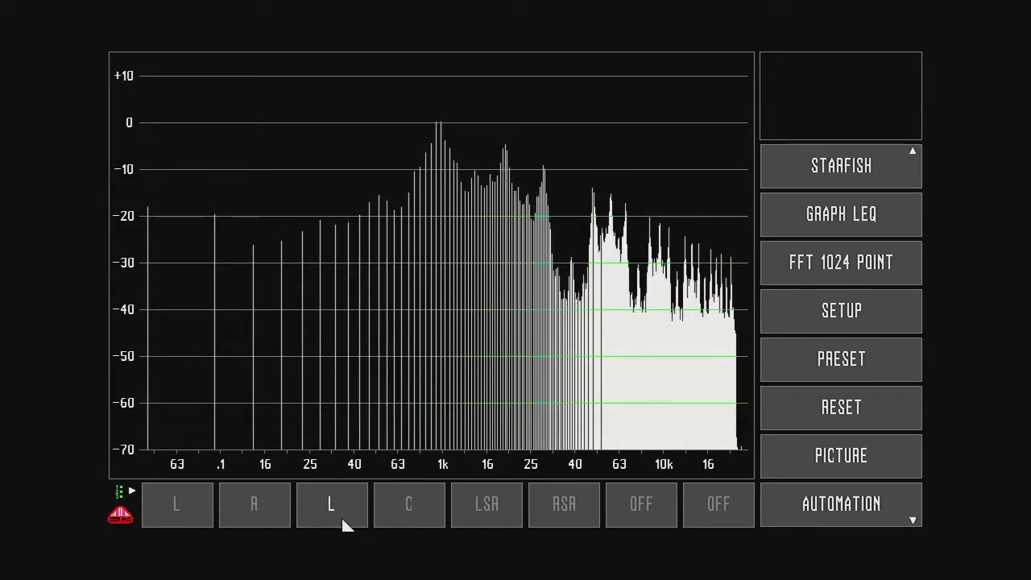
left_click(183, 506)
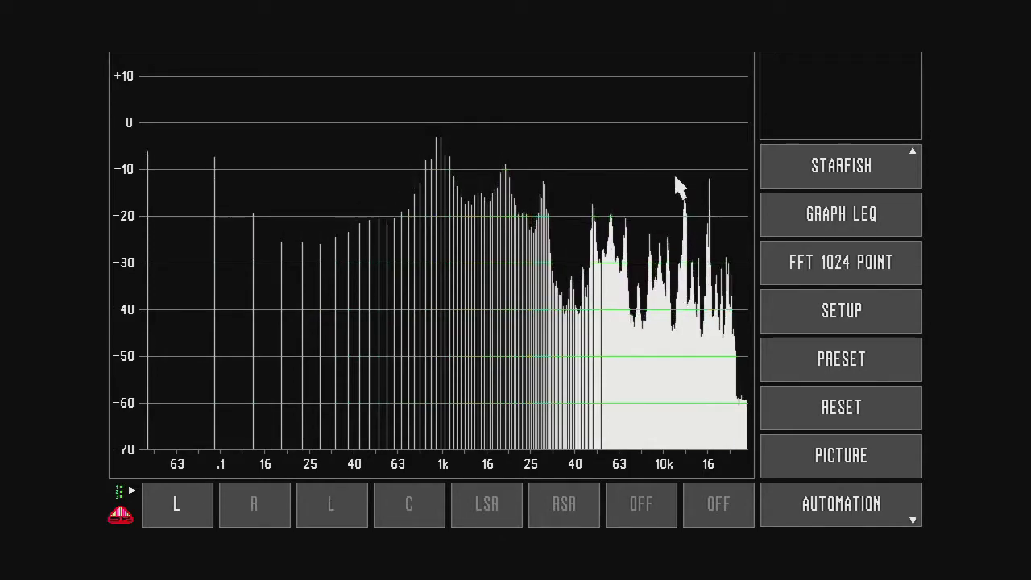
Label the analogue-fed meter column SMPT via Source Label Assign.
left_click(824, 175)
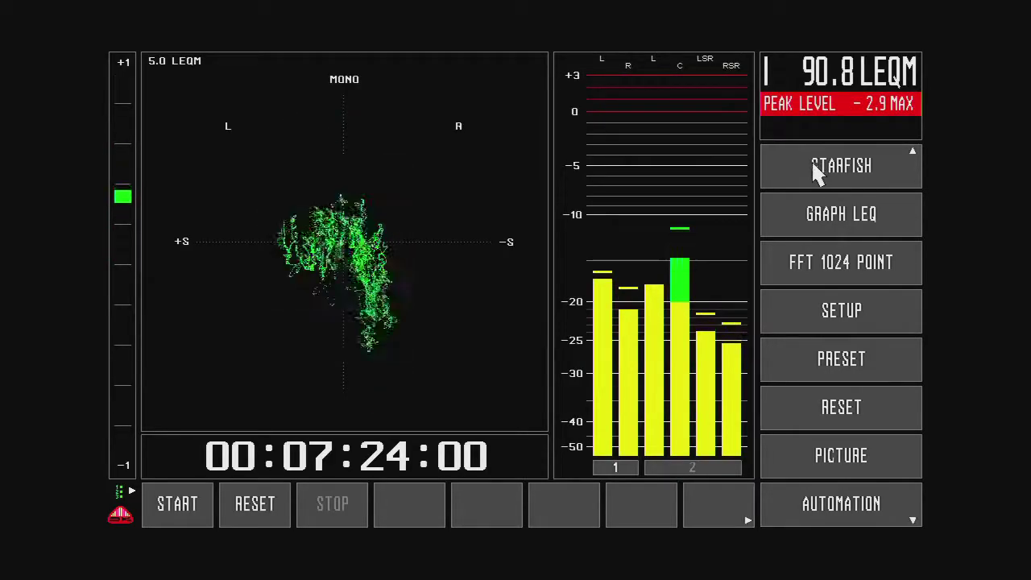
left_click(652, 68)
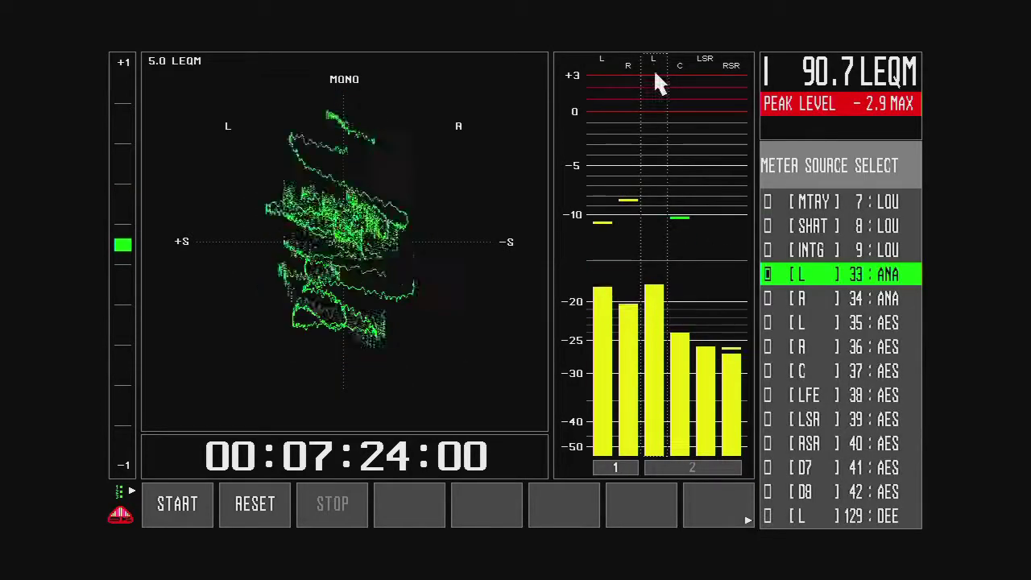
left_click(804, 274)
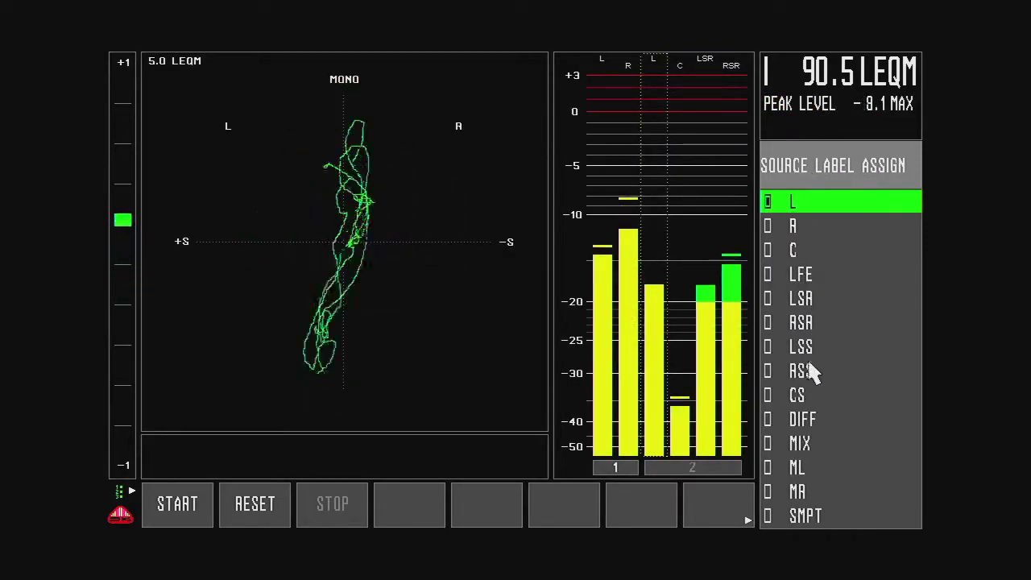
left_click(800, 519)
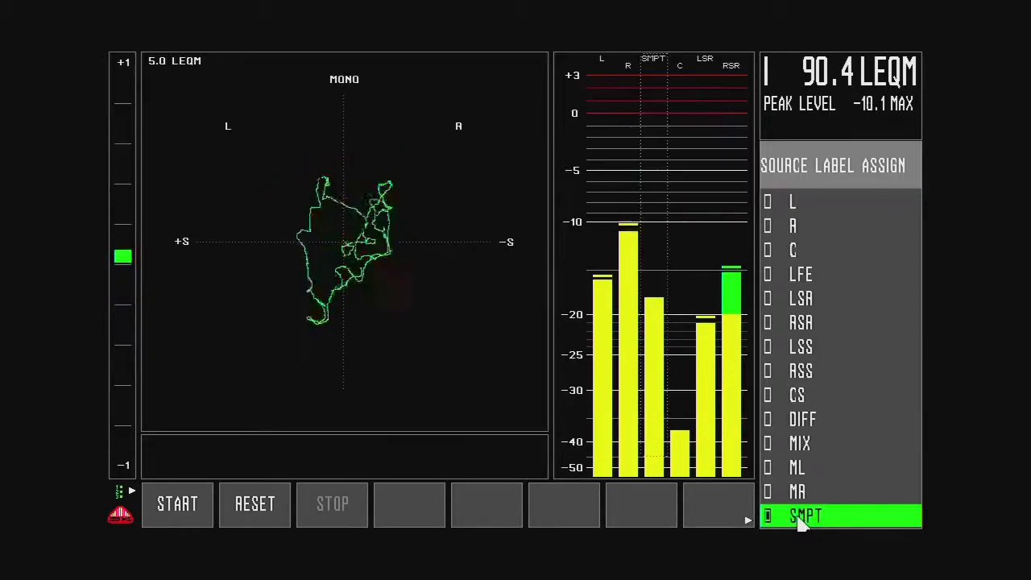
left_click(802, 170)
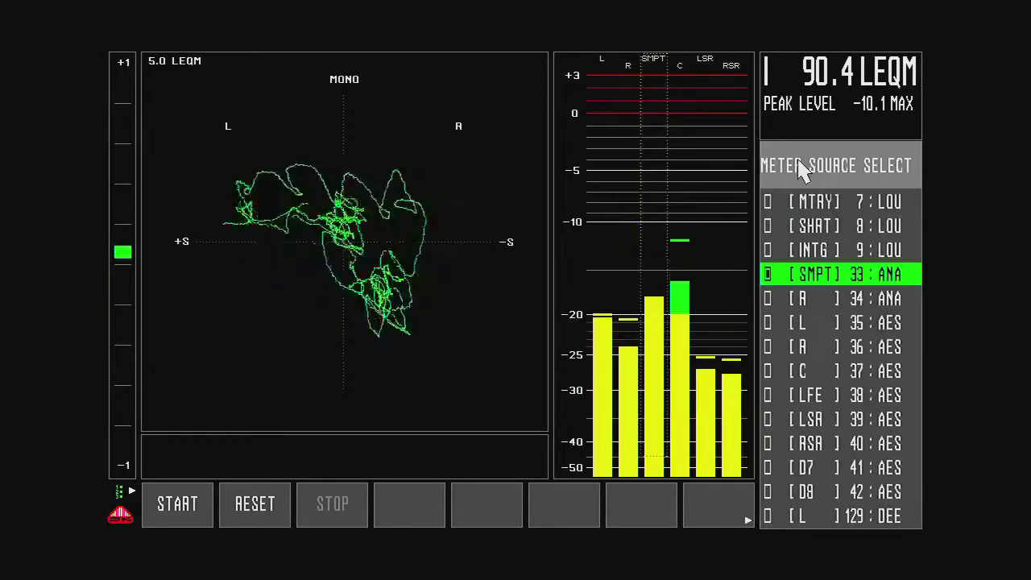
Save the current settings to the 5.0 LEQM preset.
left_click(799, 161)
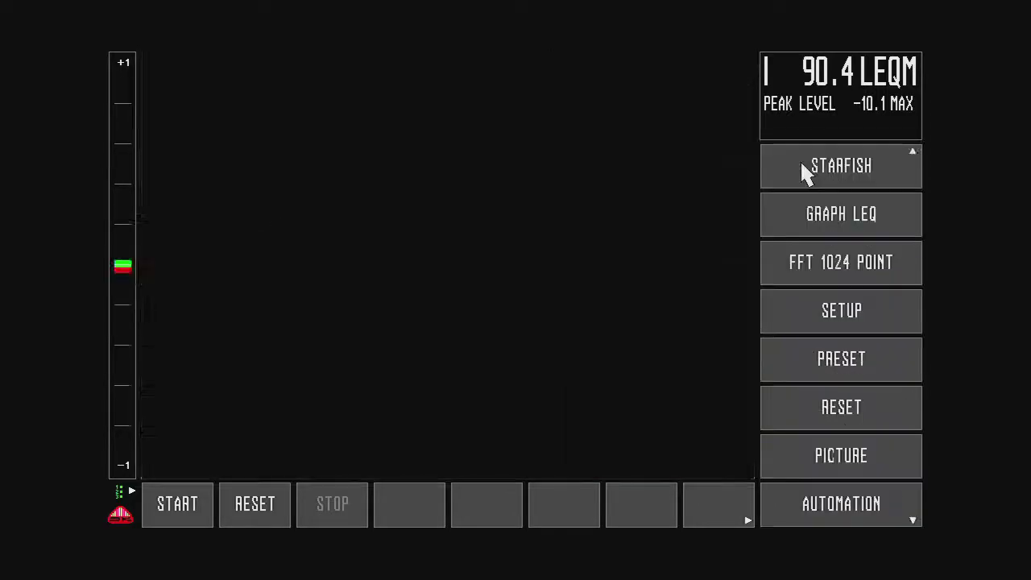
left_click(808, 364)
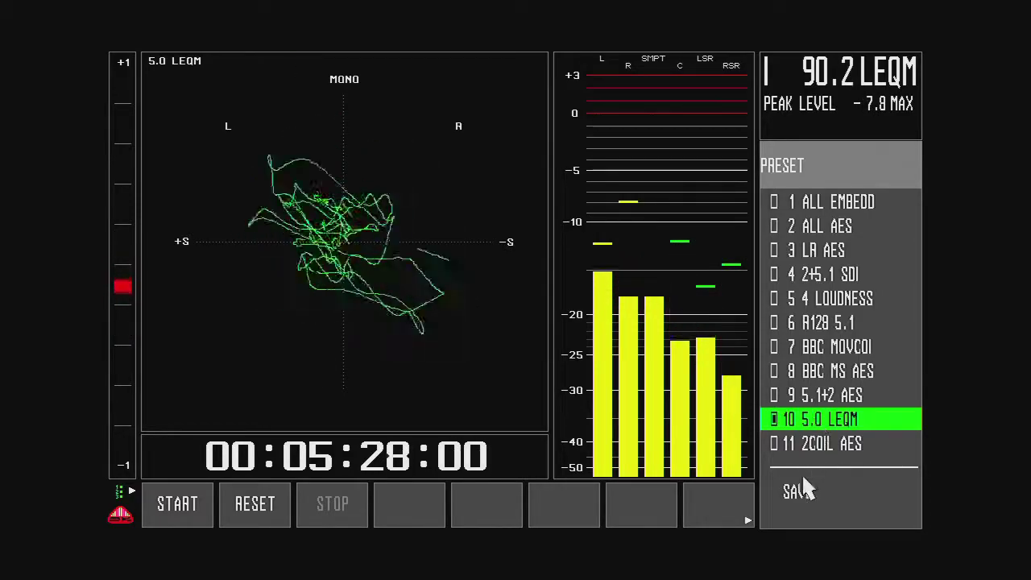
left_click(797, 495)
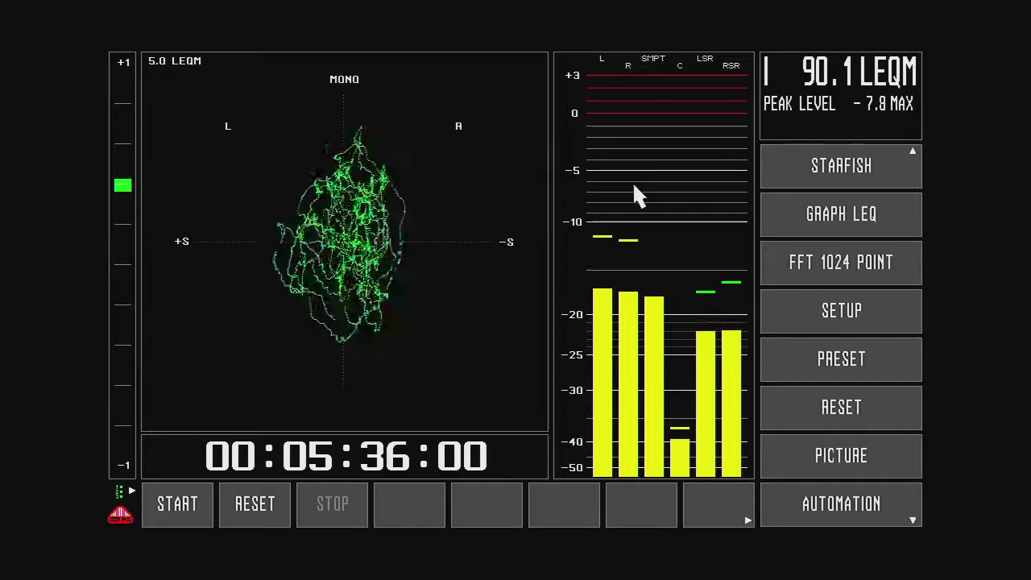
Set the SMPT column's source to [OFF] 1 : INT.
left_click(655, 65)
scroll(820, 232, "up", 10)
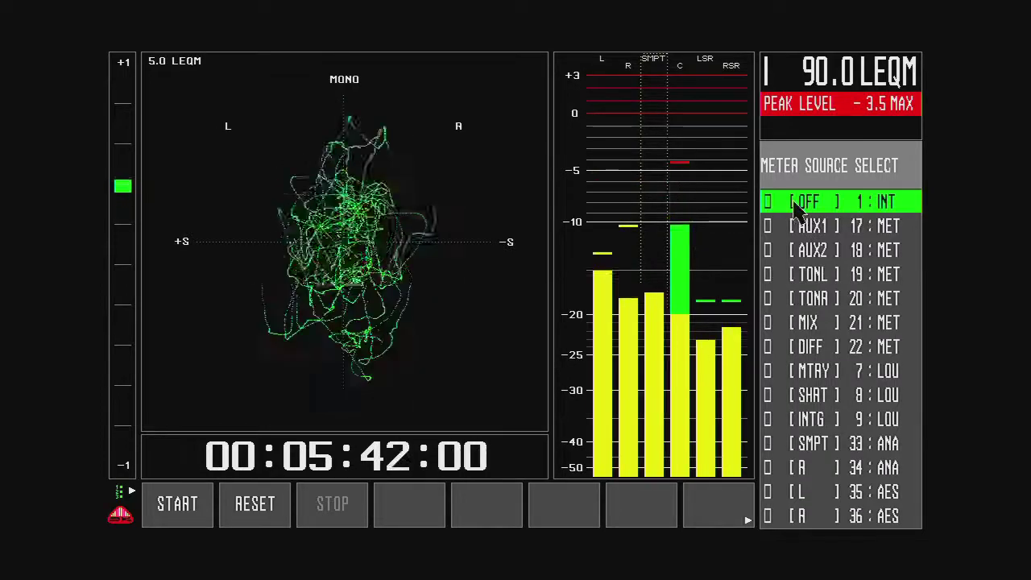
left_click(796, 208)
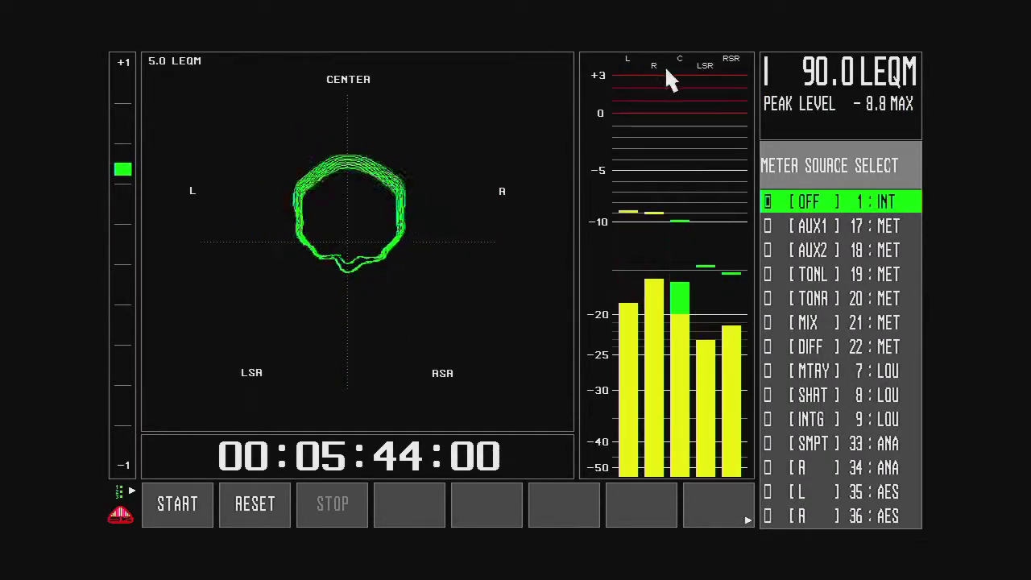
Make the normal bargraph colour Yellow in Bar Options.
left_click(679, 248)
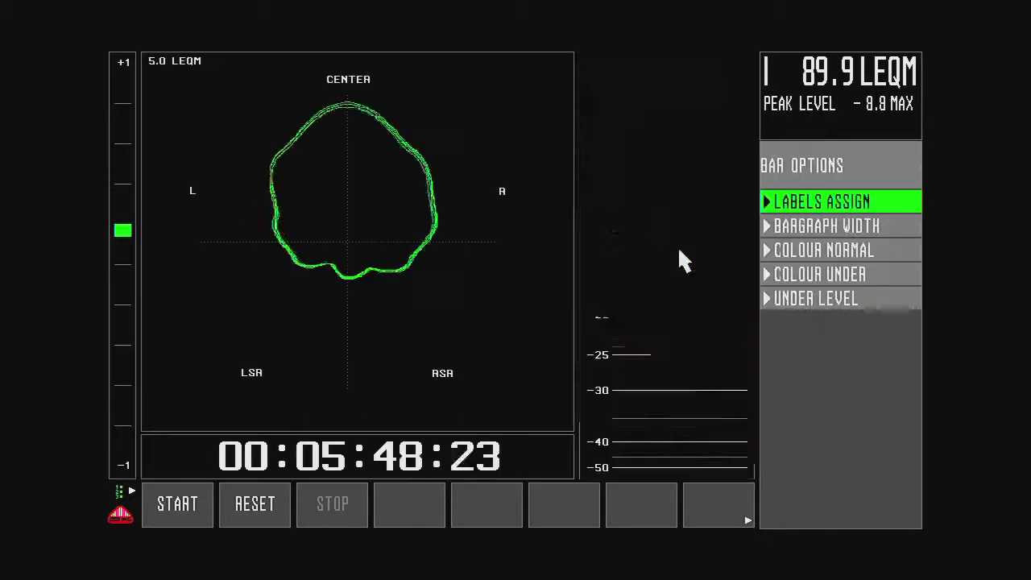
left_click(790, 251)
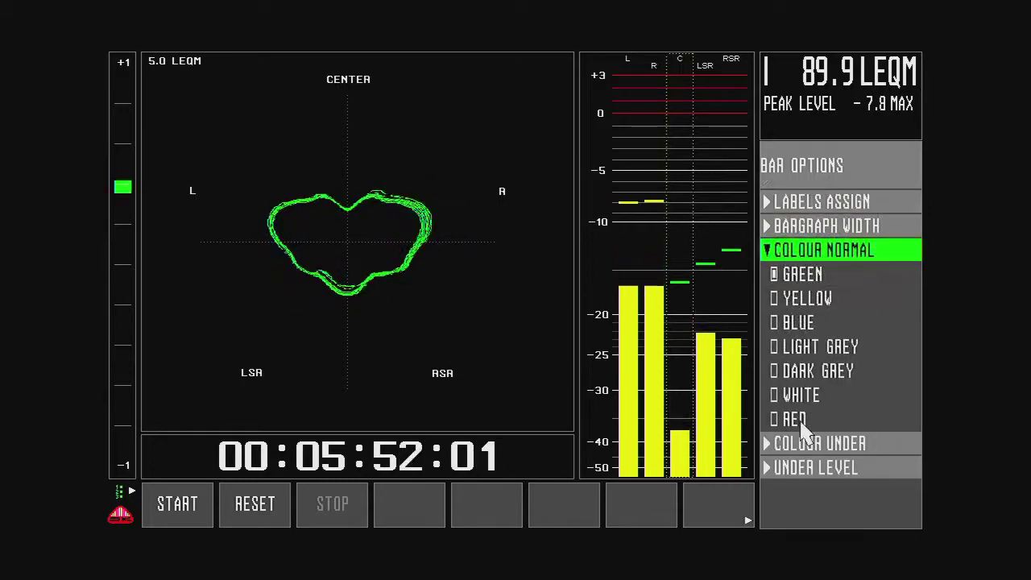
left_click(771, 445)
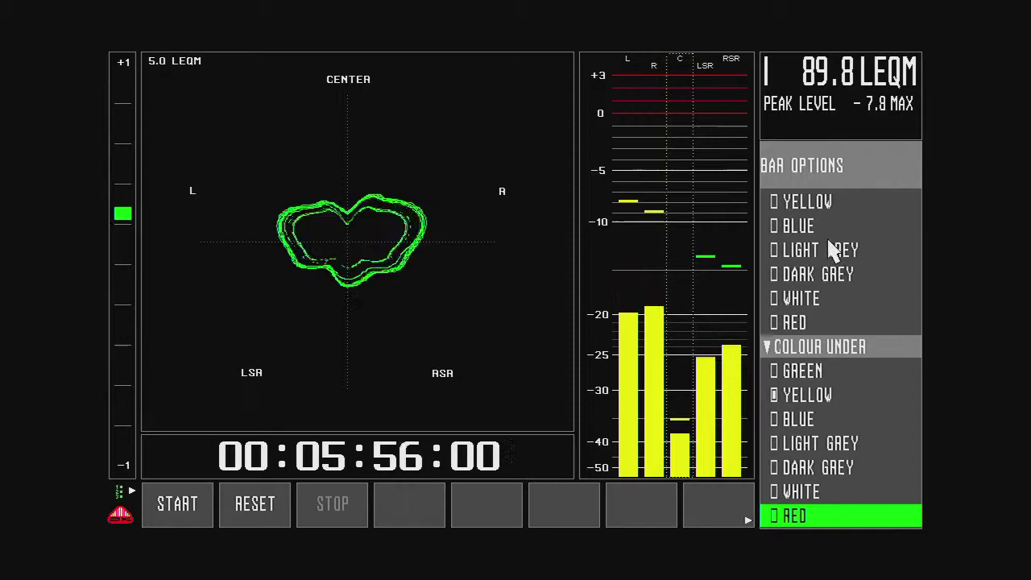
key("Up")
left_click(779, 202)
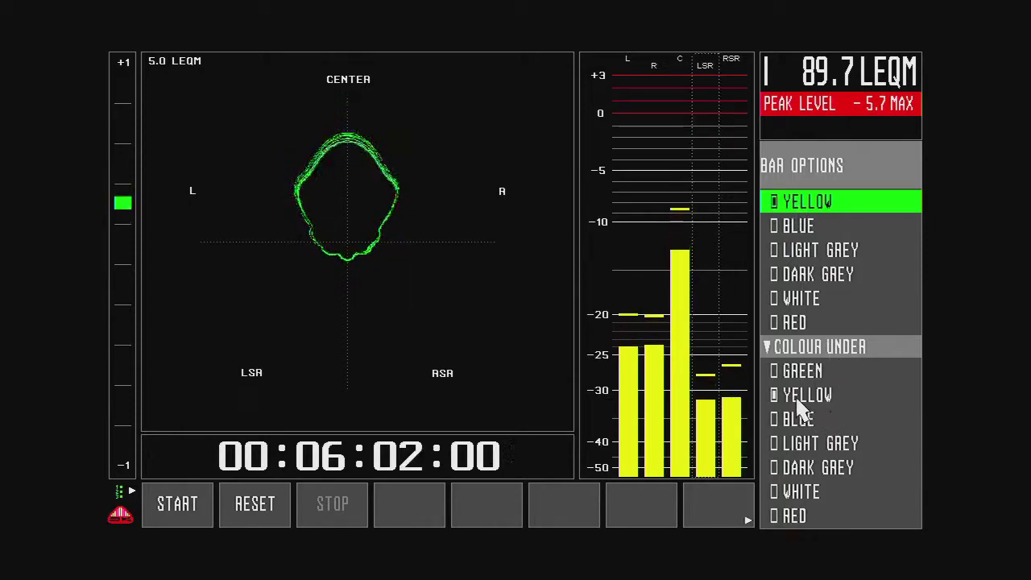
left_click(803, 206)
left_click(797, 166)
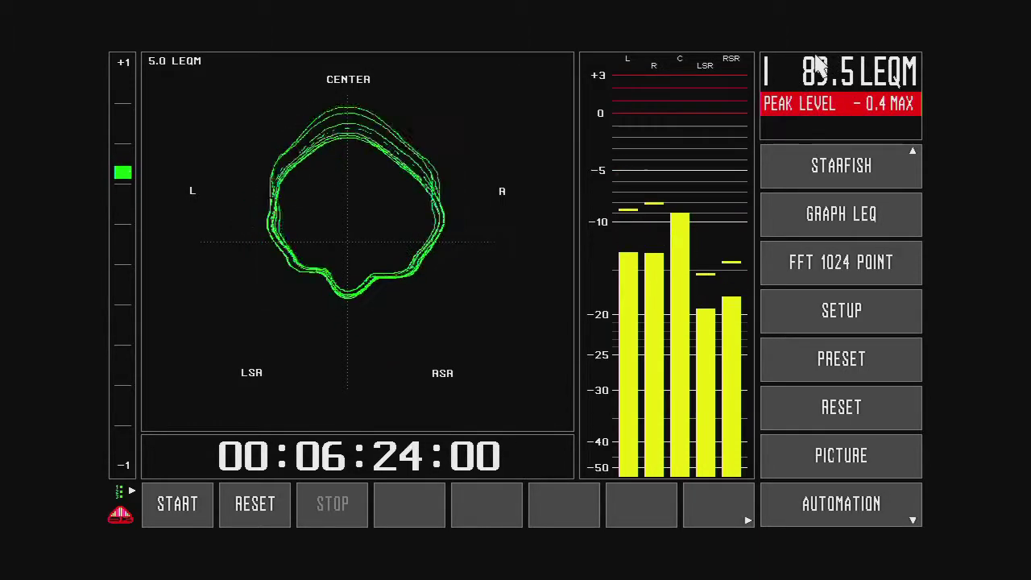
In Meter Lines, set START TIME to 1 and show the start time on text line 2.
left_click(795, 114)
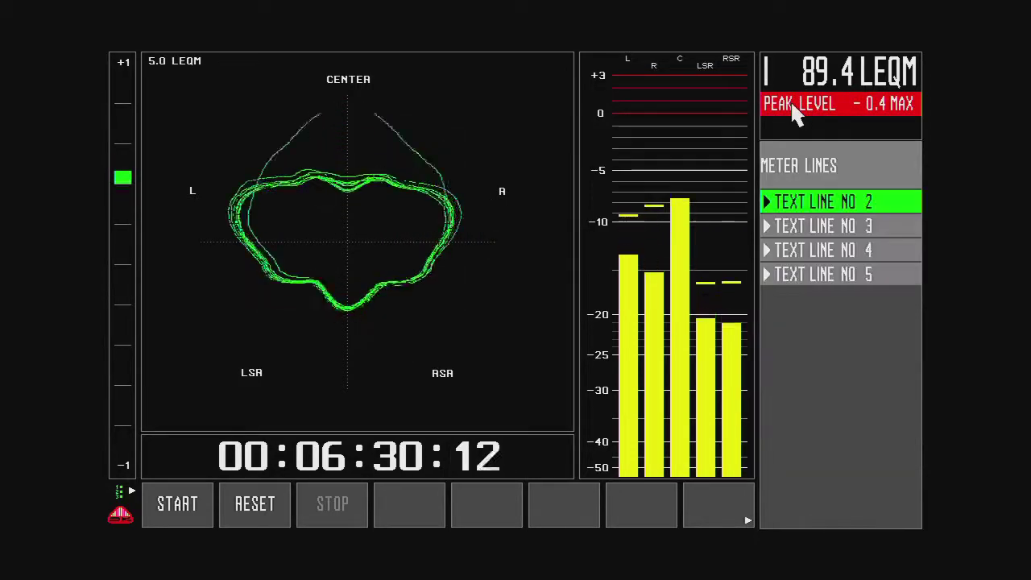
left_click(769, 204)
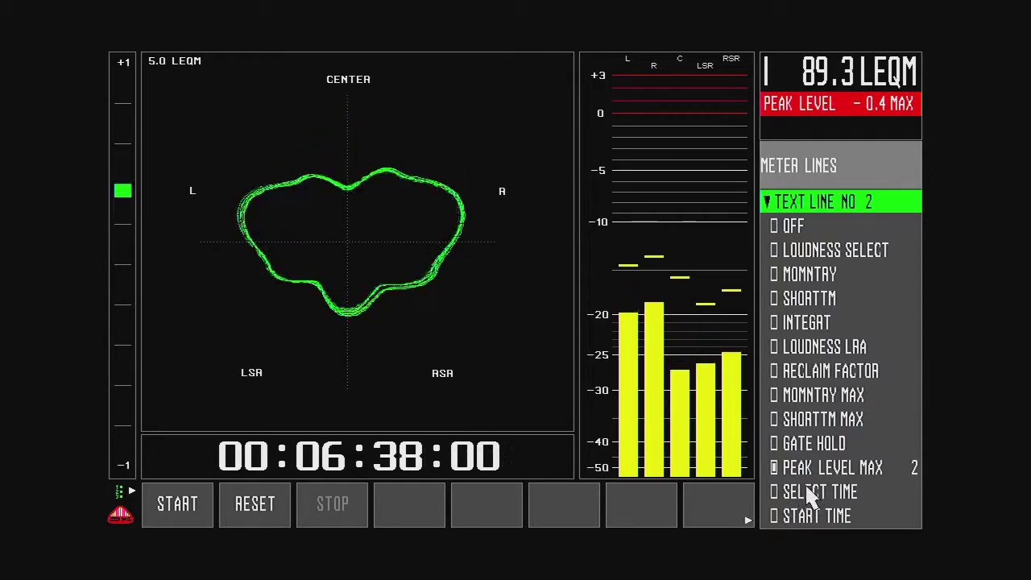
left_click(793, 519)
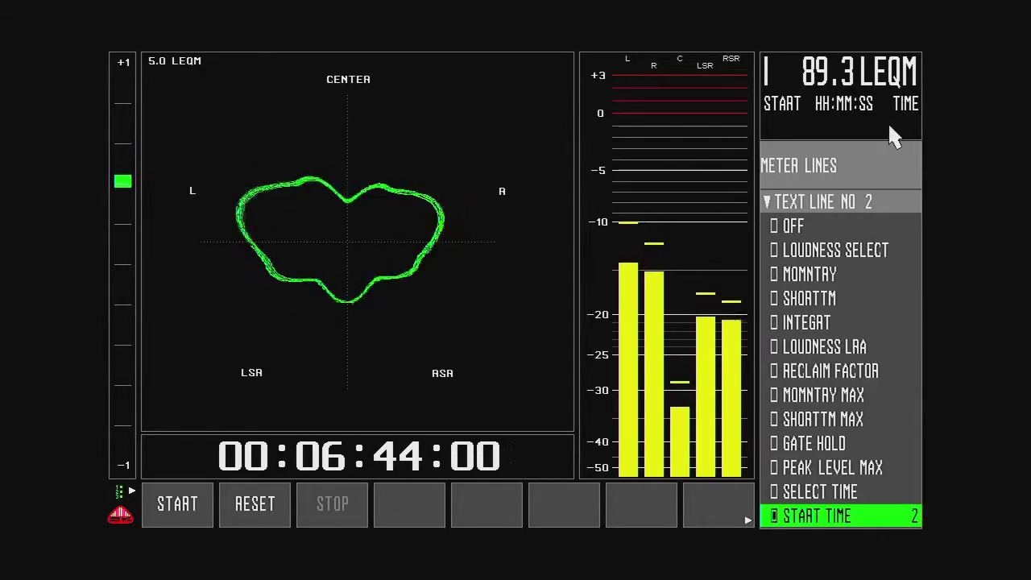
left_click(916, 522)
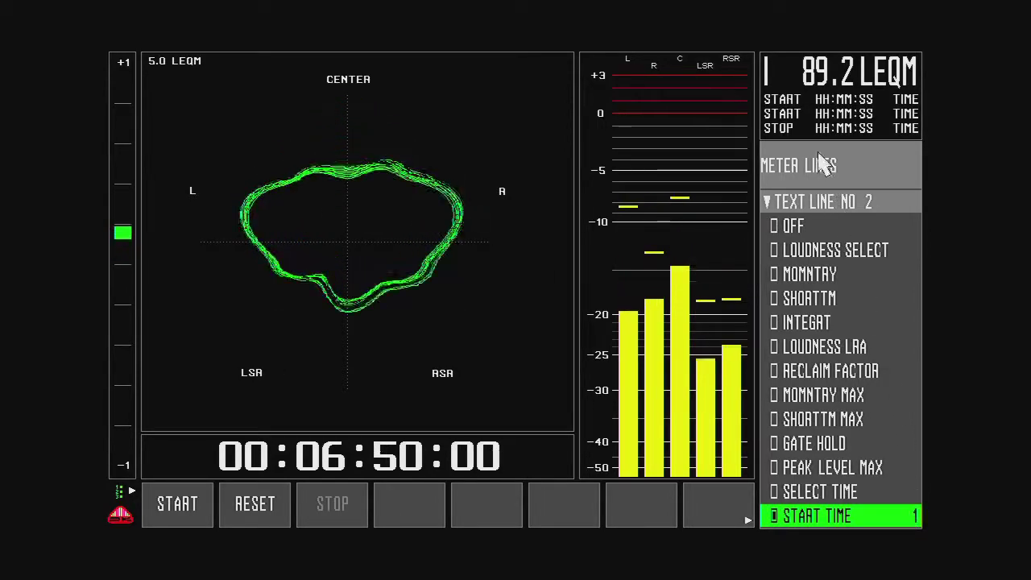
left_click(771, 204)
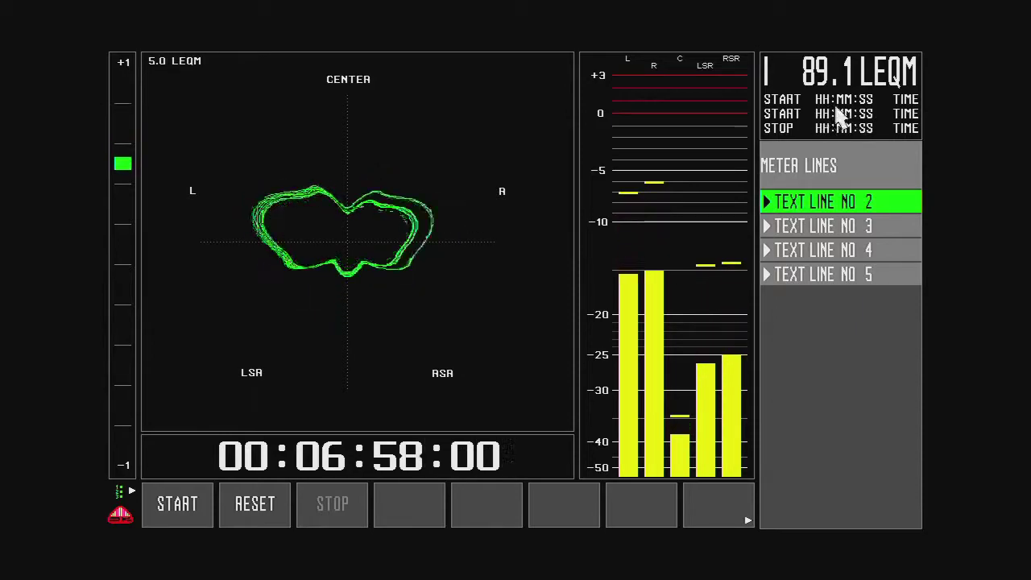
Switch text line 2 to SELECT TIME and return to the main menu.
left_click(766, 208)
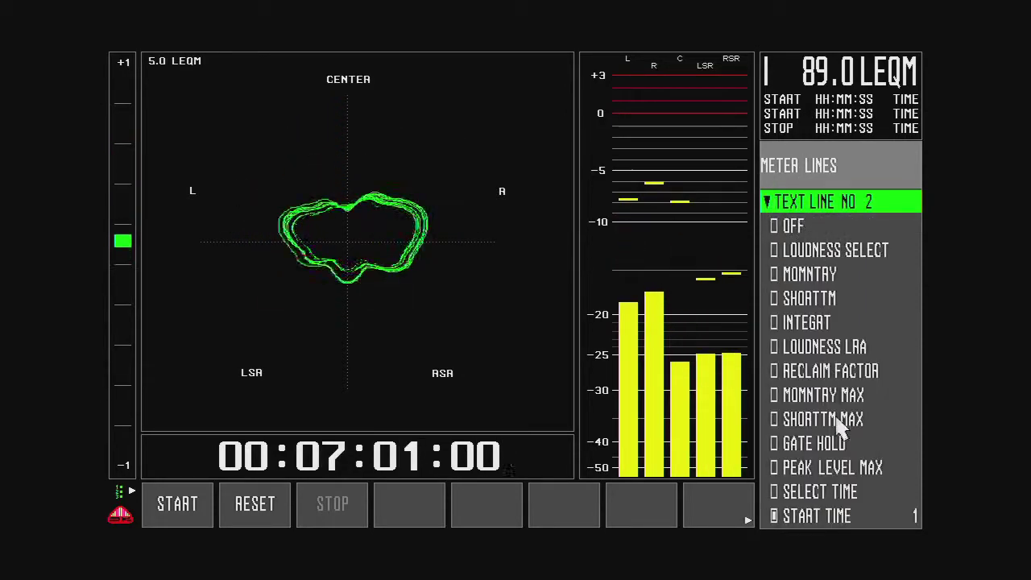
left_click(793, 497)
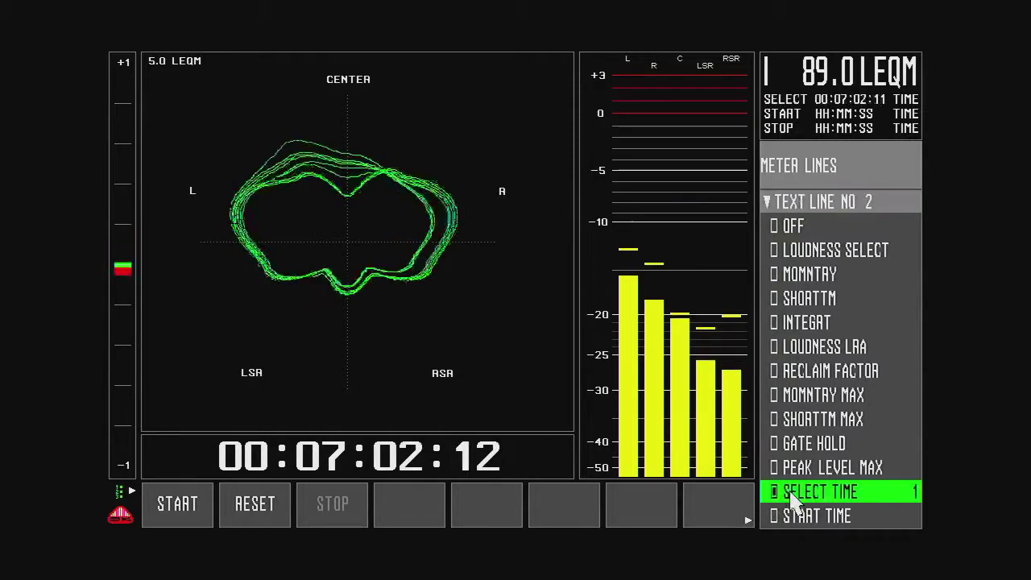
left_click(773, 202)
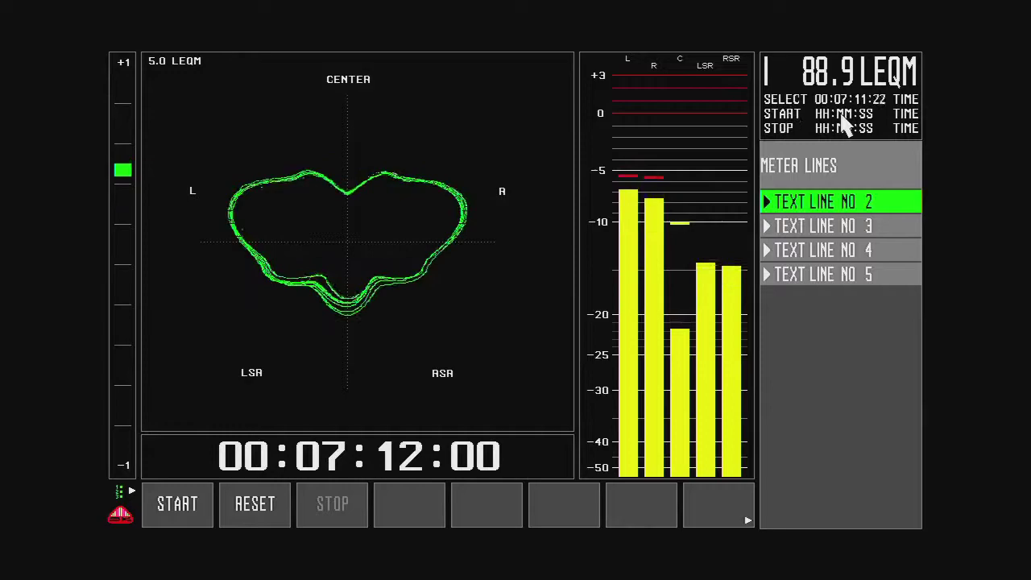
left_click(790, 167)
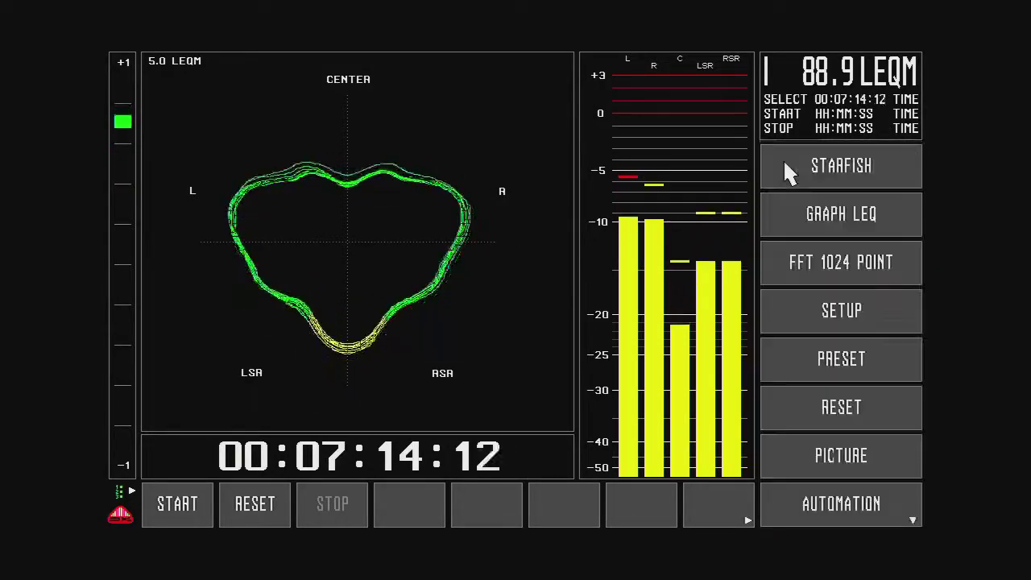
Toggle the time source OFF and back to SMPTE DECODER, then save into preset 10 '5.0 LEQM'.
left_click(474, 470)
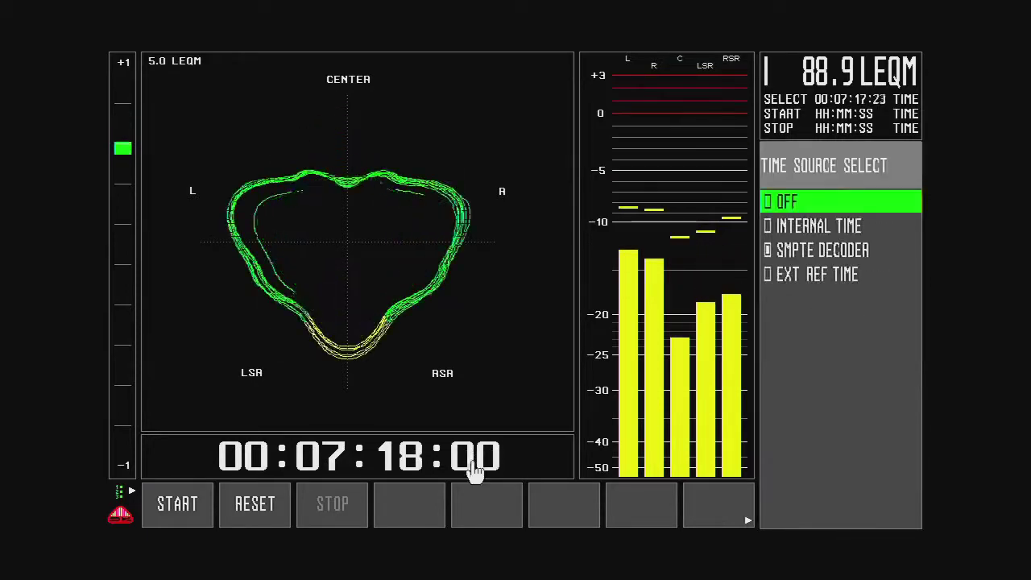
left_click(778, 202)
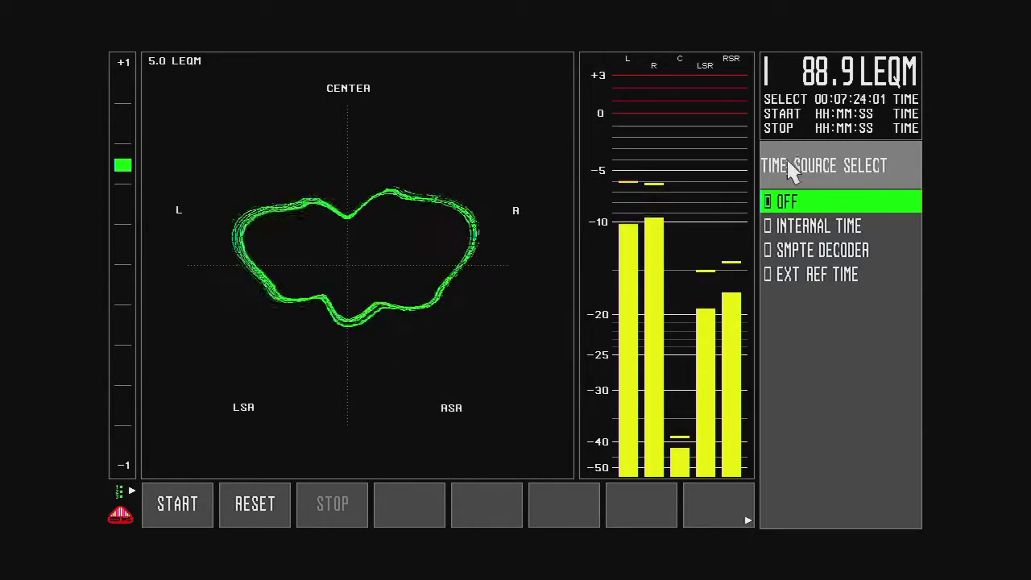
left_click(785, 255)
left_click(794, 173)
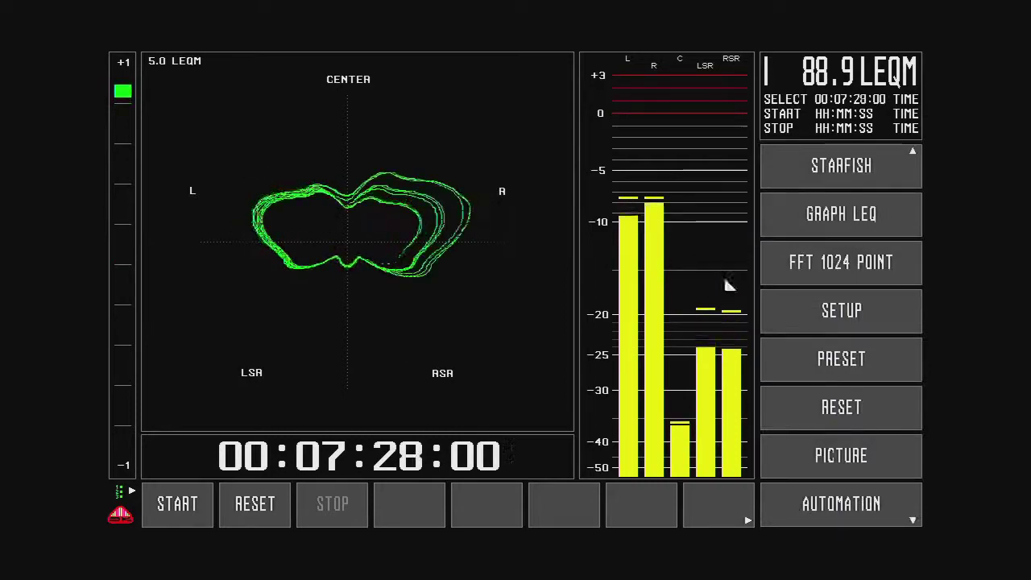
left_click(809, 360)
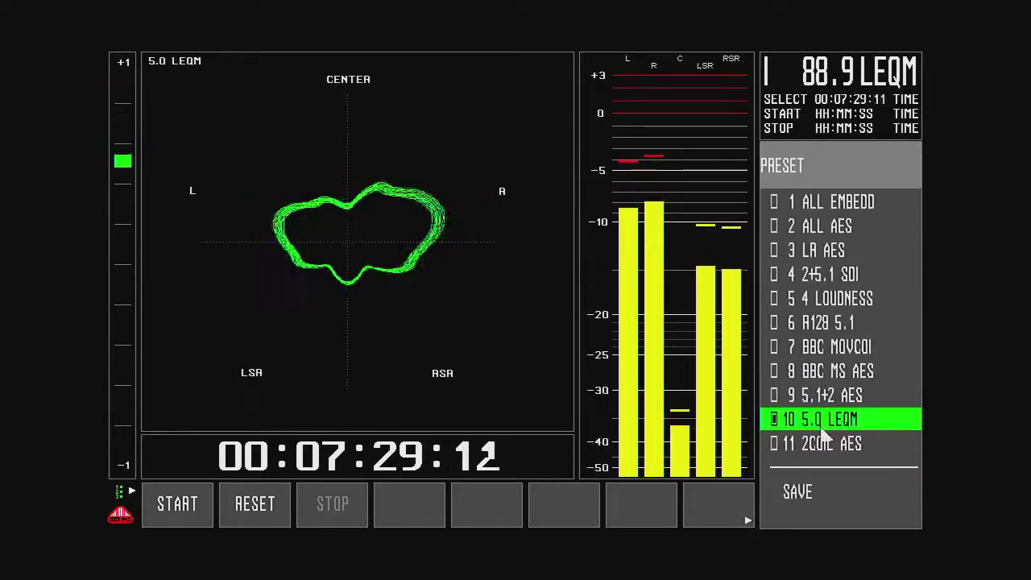
left_click(793, 488)
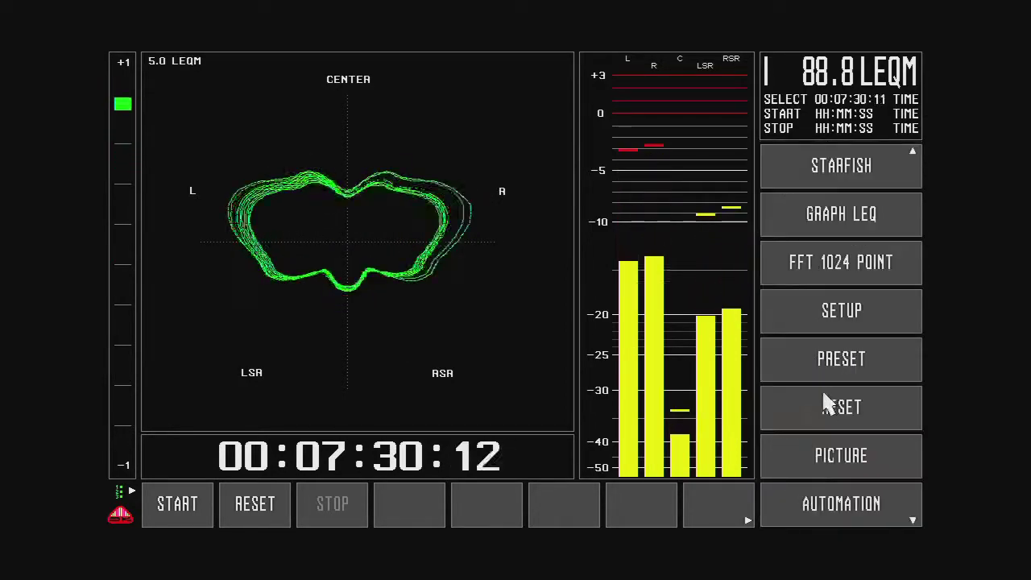
Enter capture start time 00:00:05 and stop time 00:00:30 on the keypad.
left_click(827, 115)
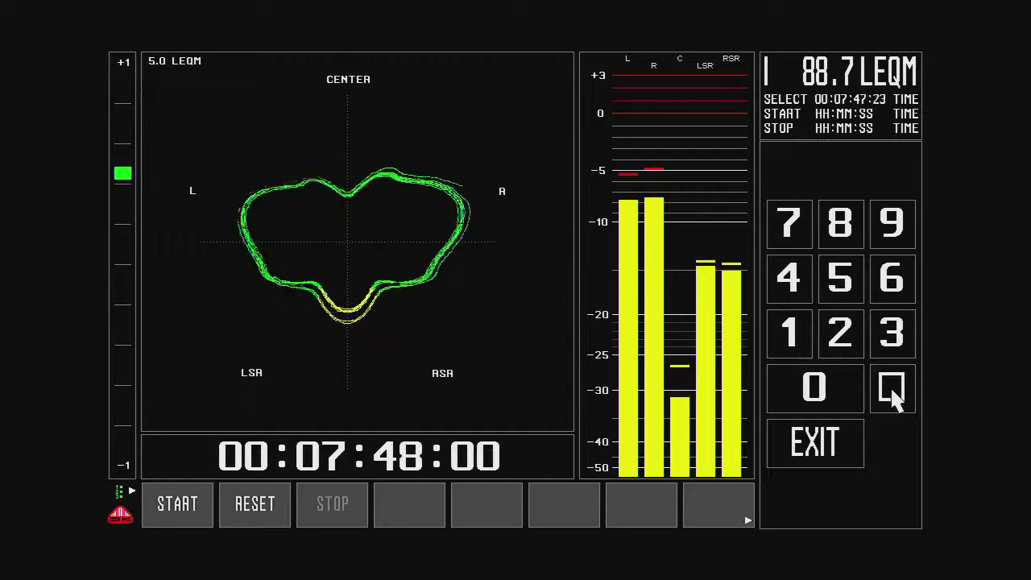
left_click(892, 390)
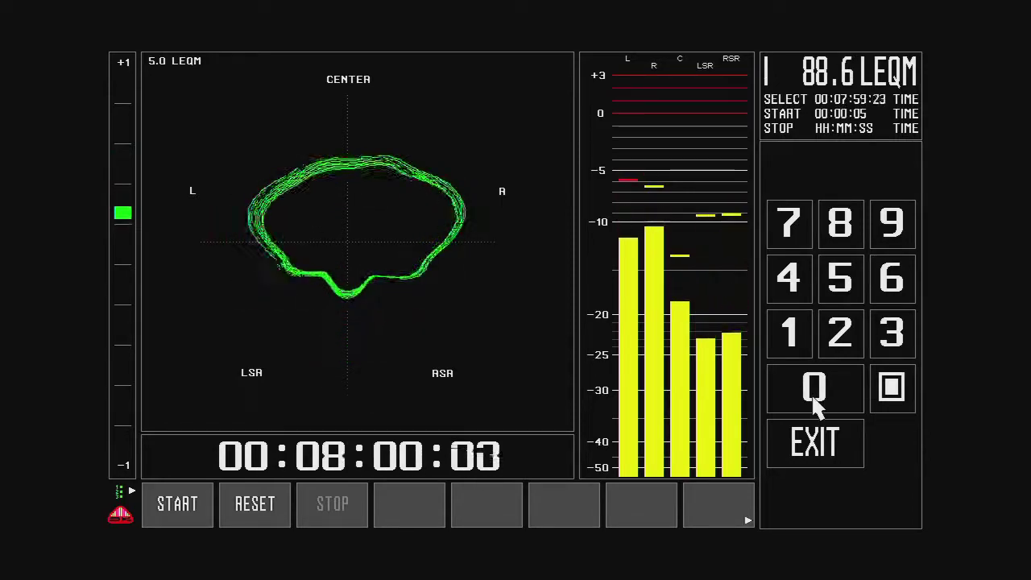
left_click(840, 280)
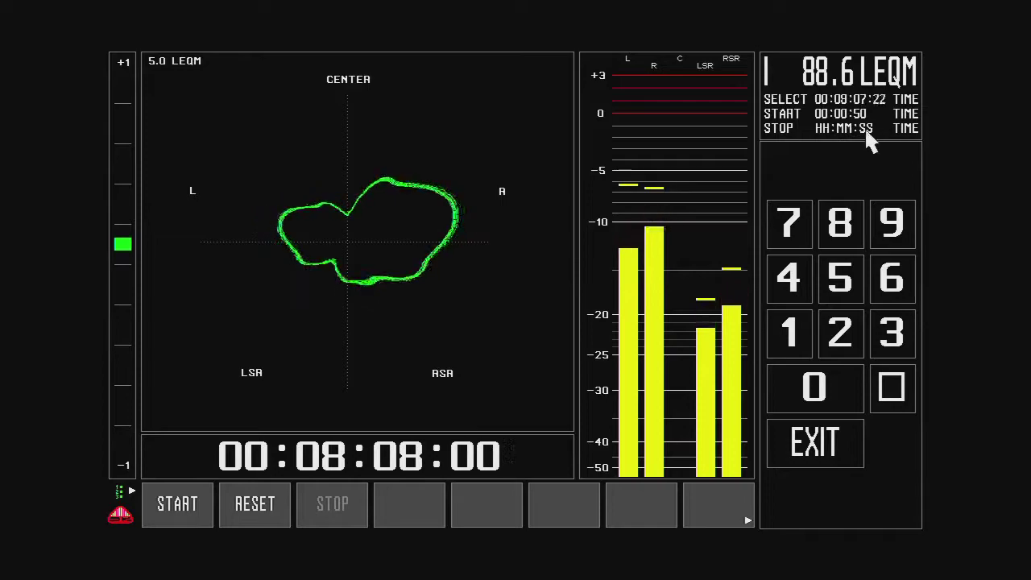
left_click(891, 387)
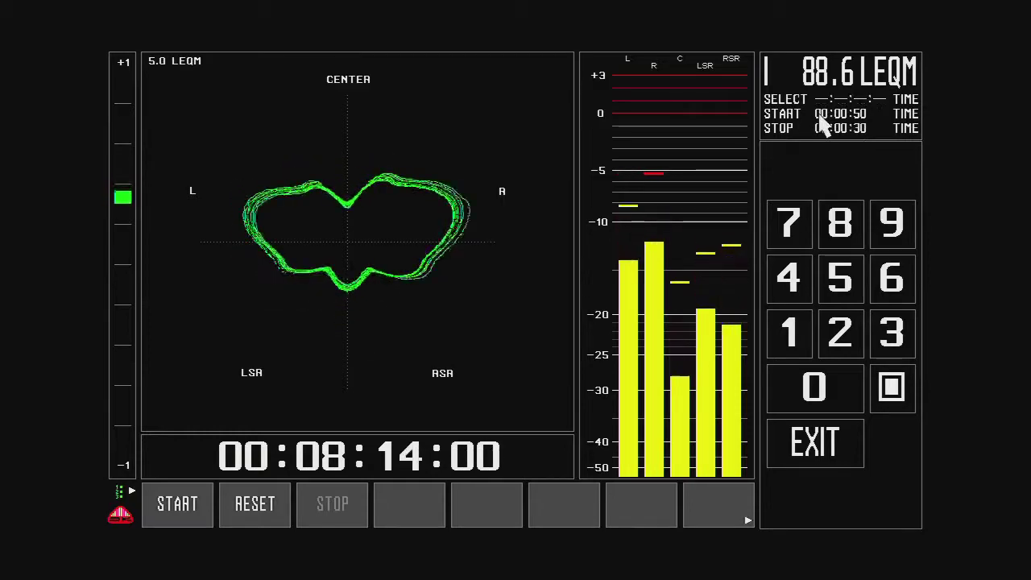
left_click(814, 387)
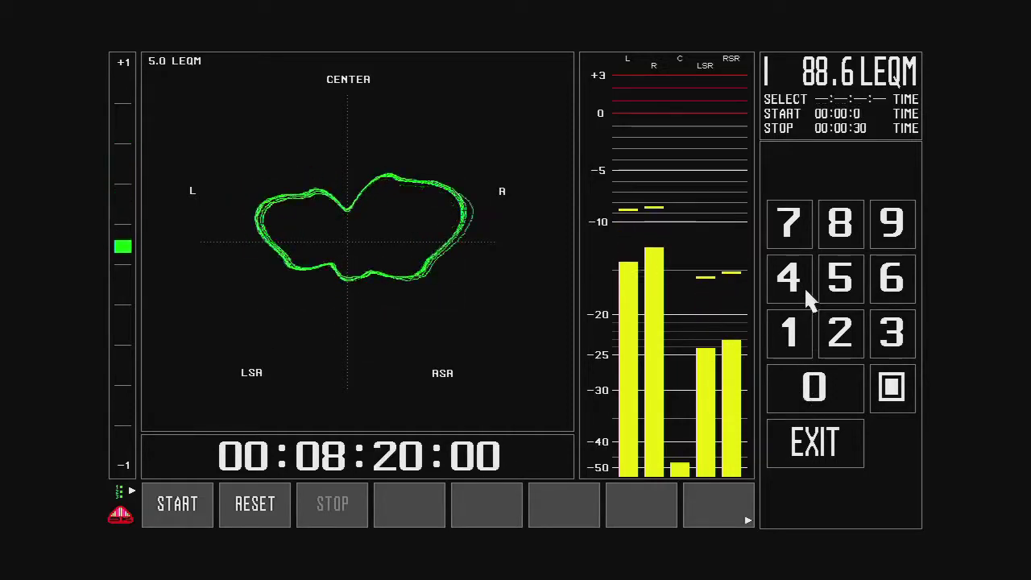
left_click(840, 285)
left_click(814, 439)
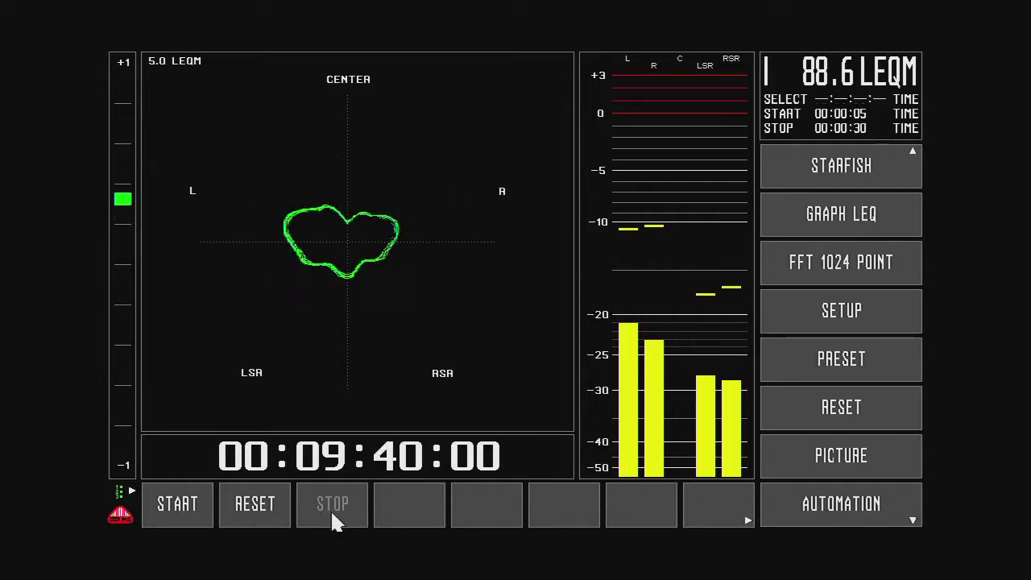
Clear the select time readout, then assign STOP to soft key 8 and START to soft key 7.
left_click(280, 504)
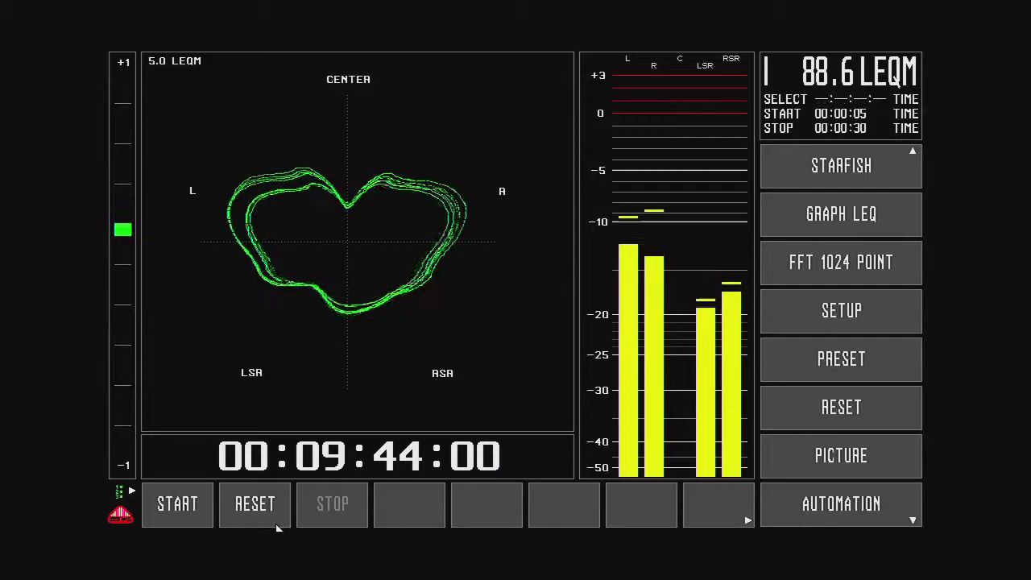
left_click(719, 512)
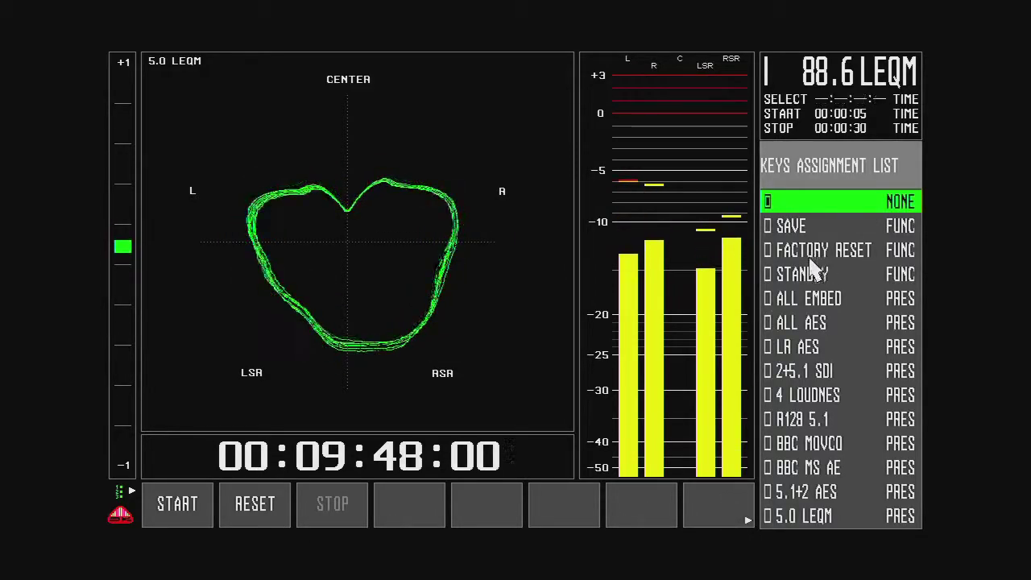
scroll(819, 373, "down", 12)
scroll(819, 375, "down", 17)
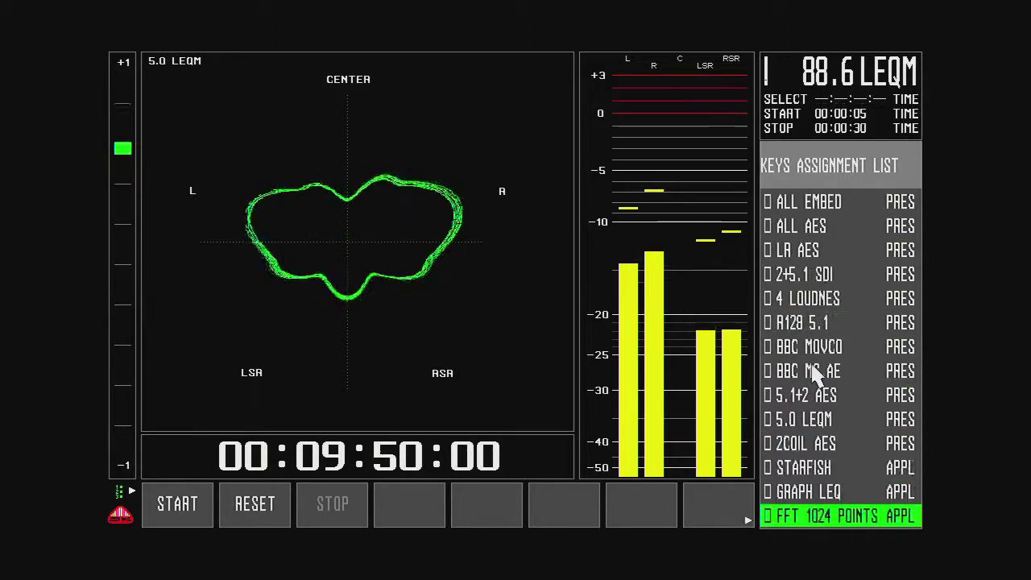
left_click(788, 520)
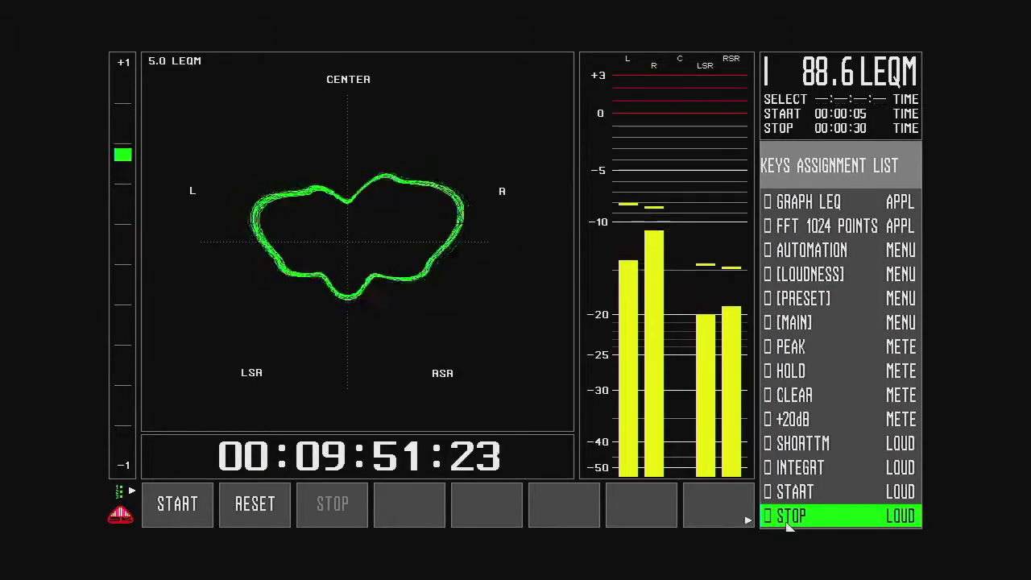
left_click(641, 516)
scroll(821, 379, "down", 17)
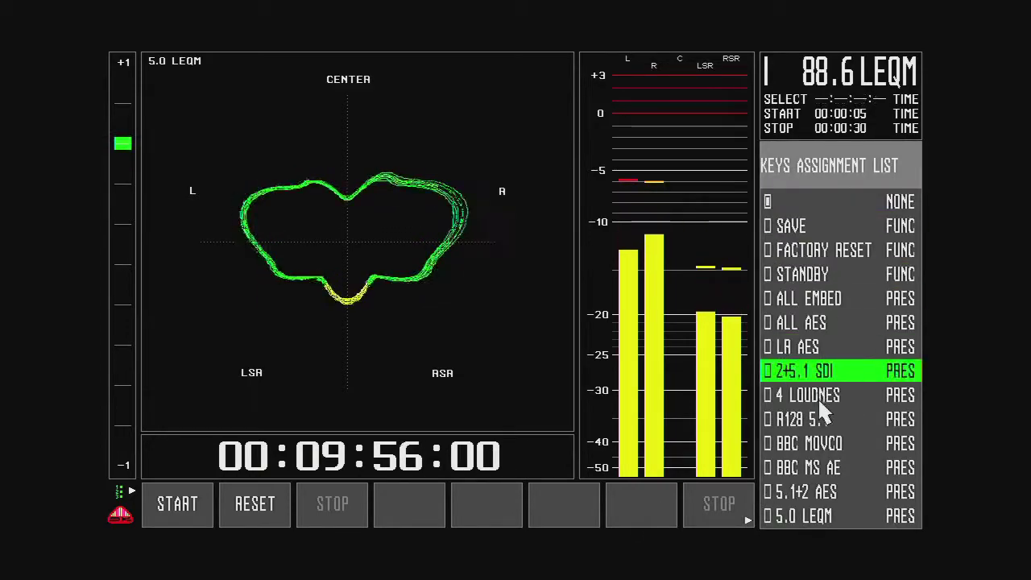
scroll(812, 417, "down", 13)
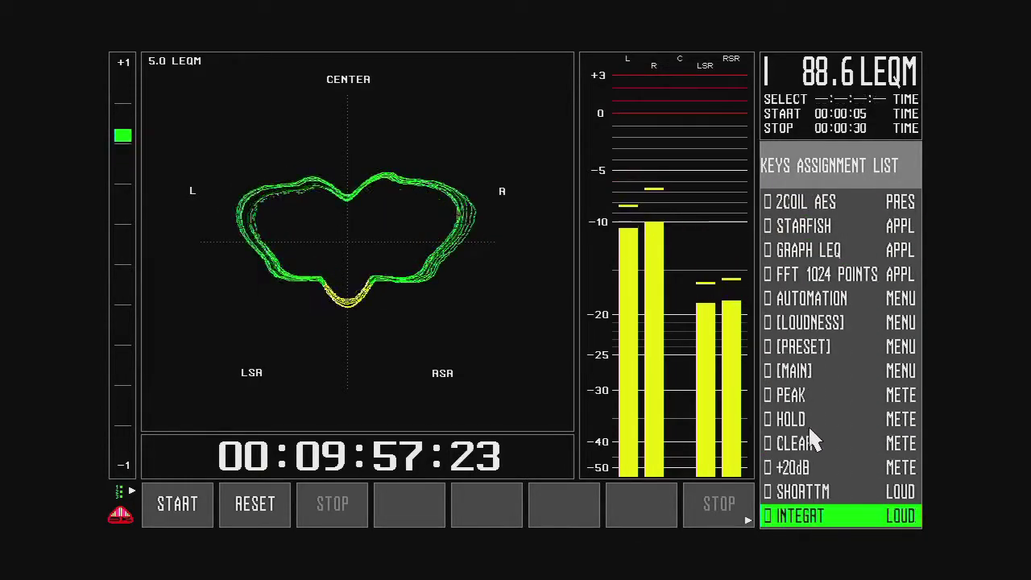
left_click(791, 469)
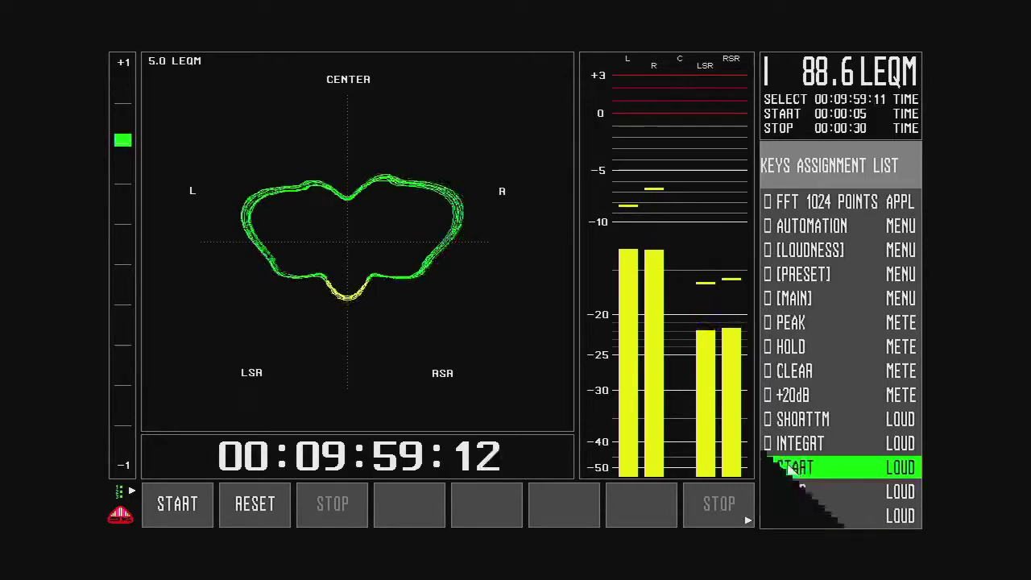
Assign the loudness RESET function to empty soft key 6.
left_click(554, 496)
scroll(823, 368, "down", 20)
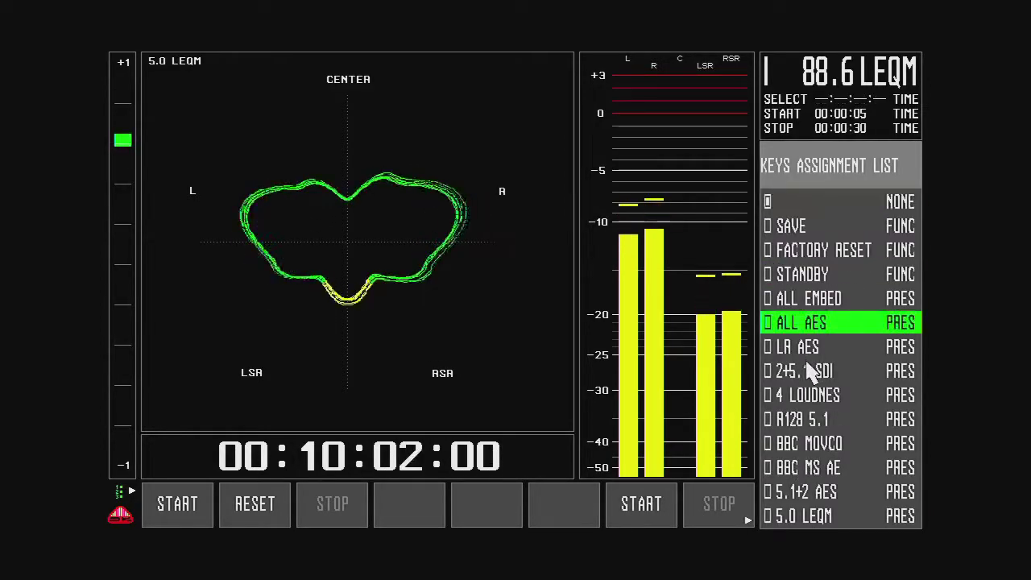
scroll(828, 406, "down", 7)
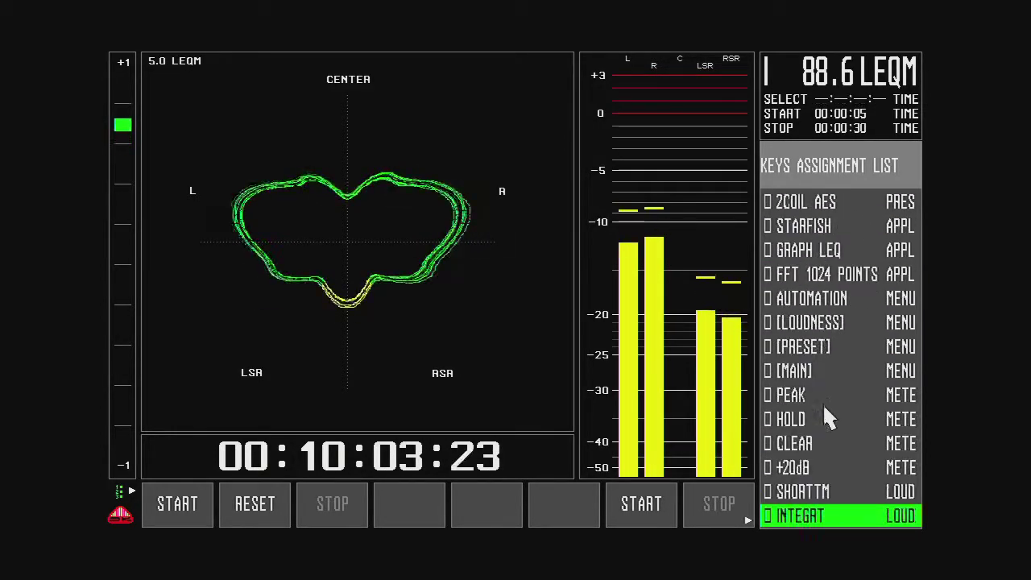
scroll(822, 505, "down", 3)
scroll(809, 500, "down", 1)
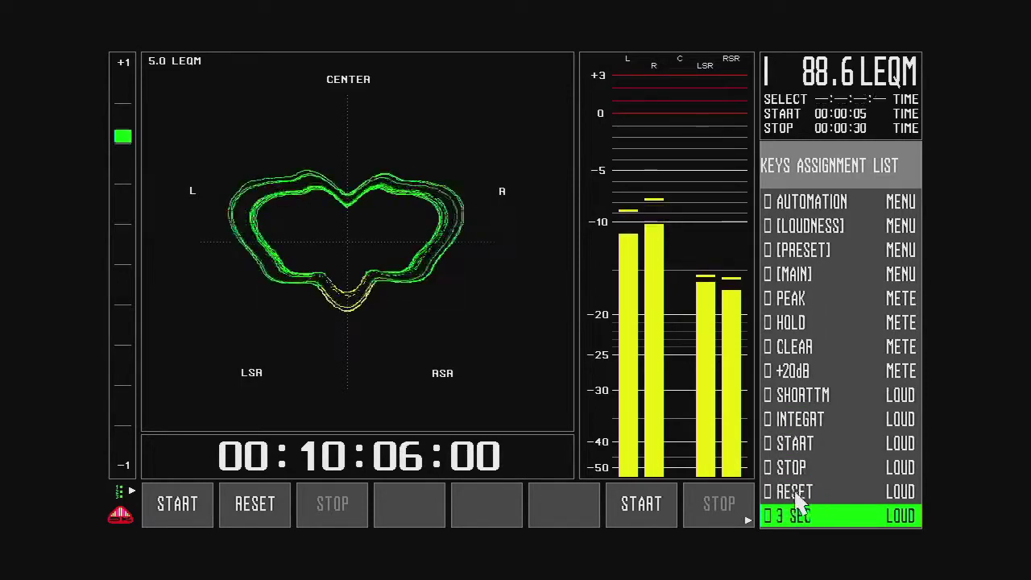
left_click(786, 490)
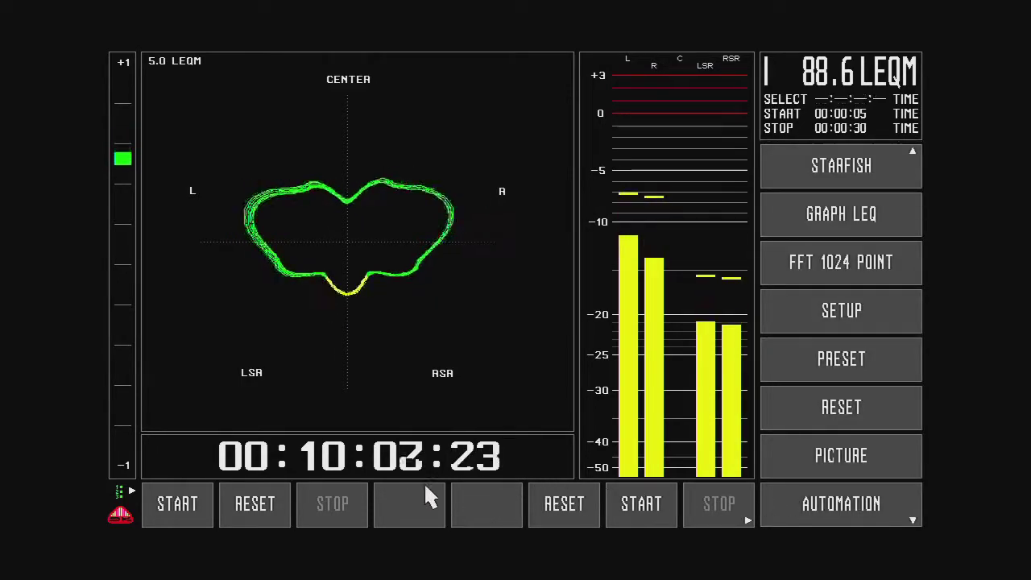
left_click(482, 500)
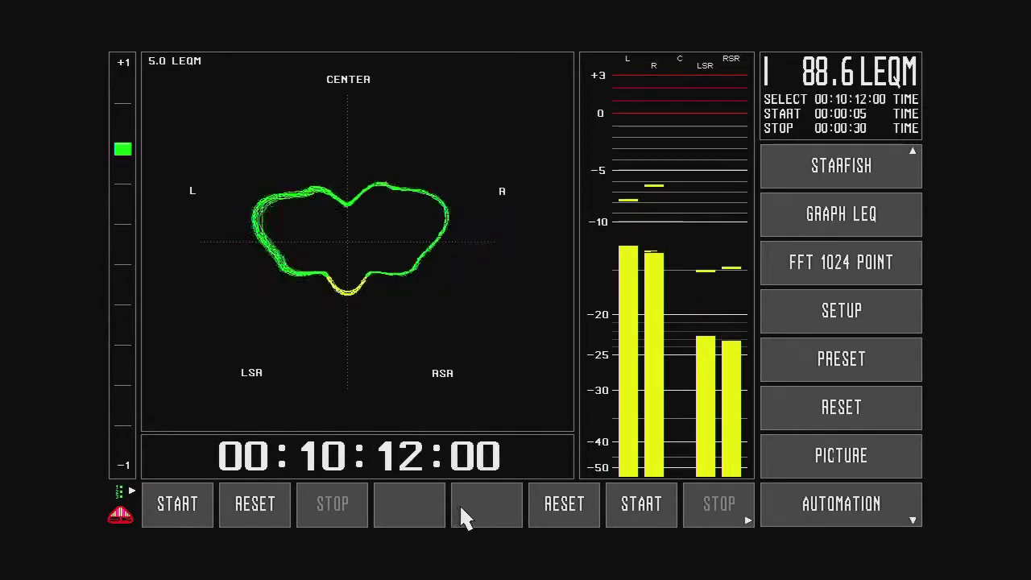
left_click(481, 497)
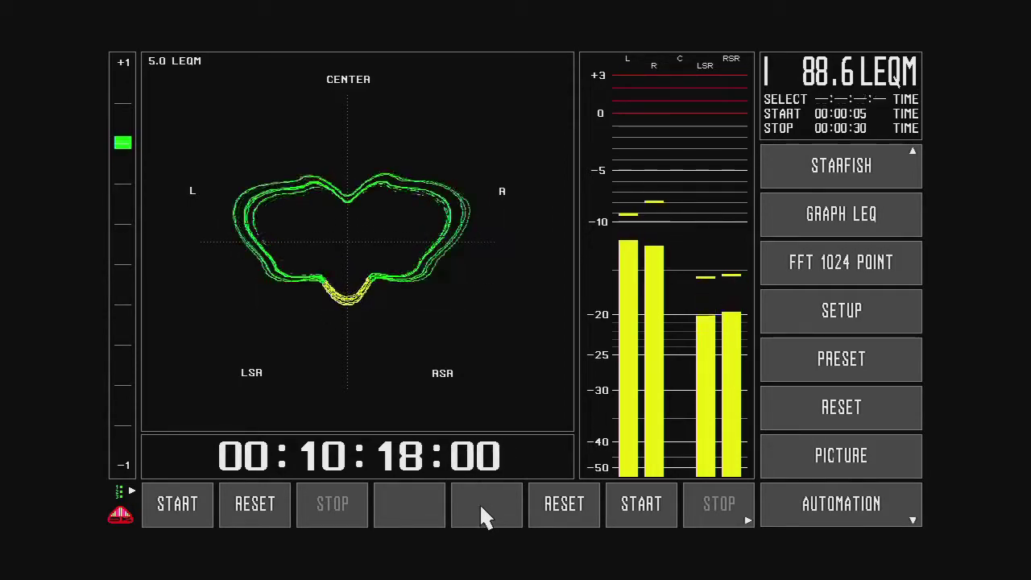
Assign SHORTTM short-term loudness to the empty fifth and fourth soft keys.
left_click(483, 504)
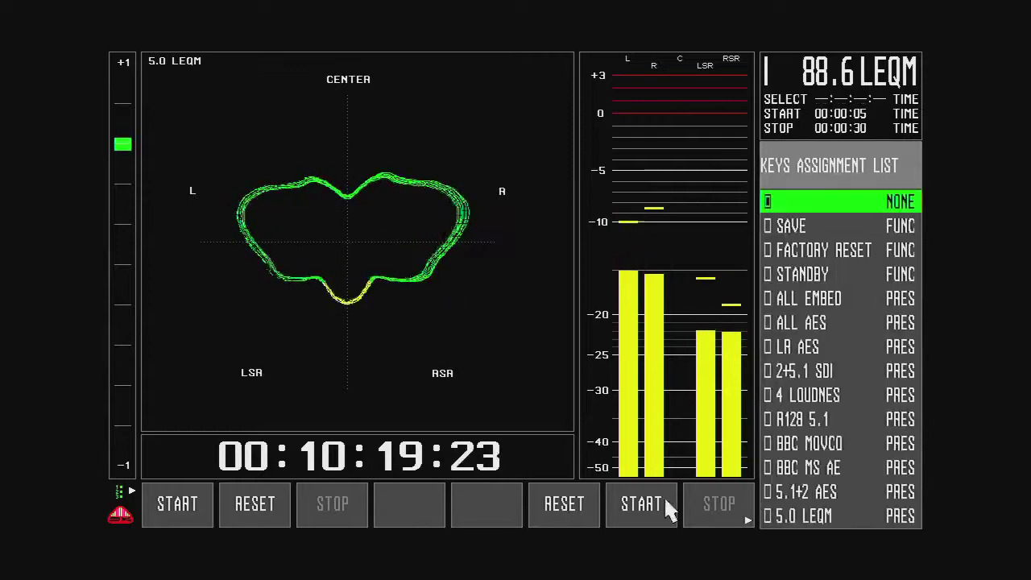
scroll(805, 495, "down", 16)
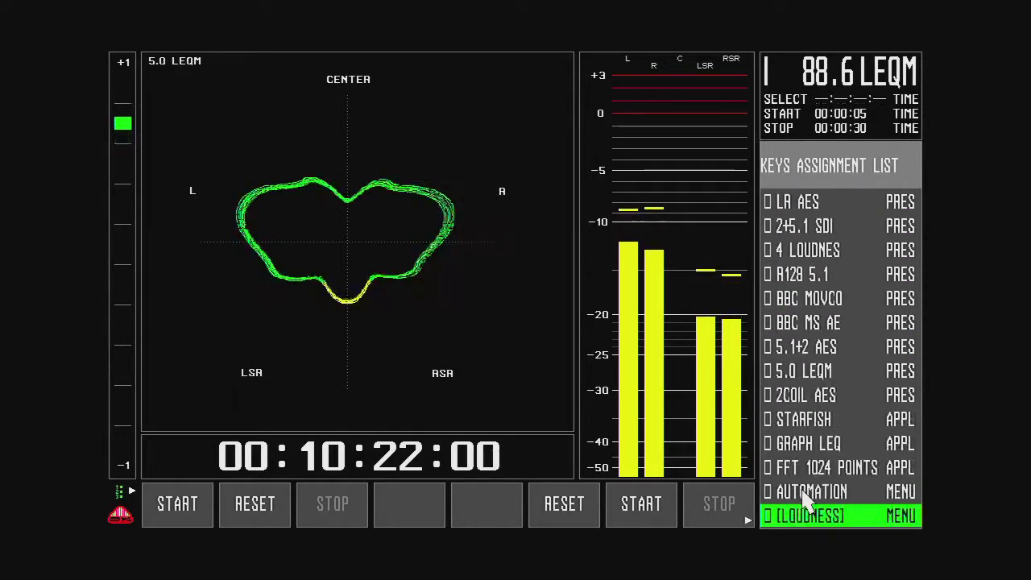
scroll(822, 519, "down", 2)
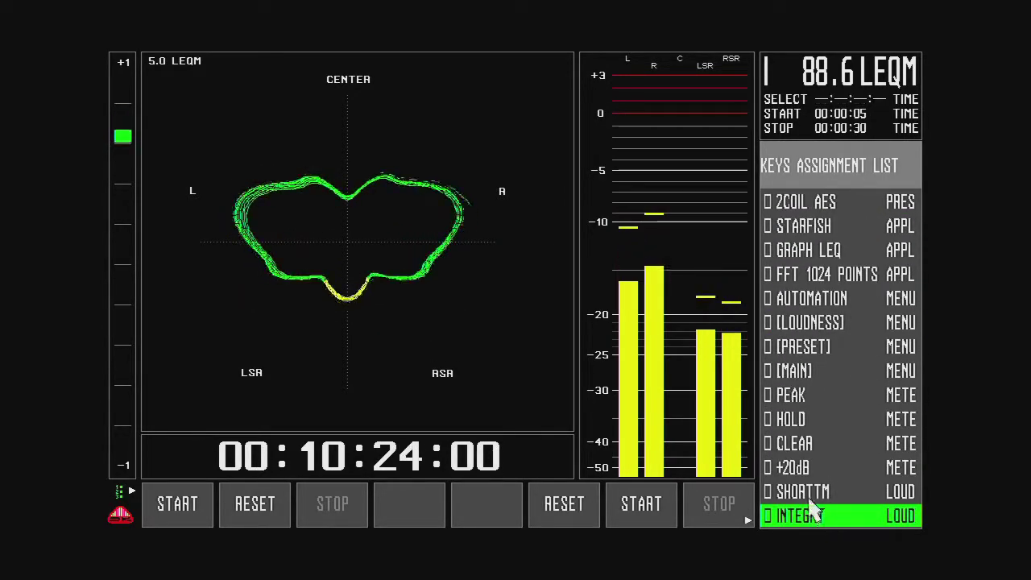
left_click(821, 519)
left_click(396, 498)
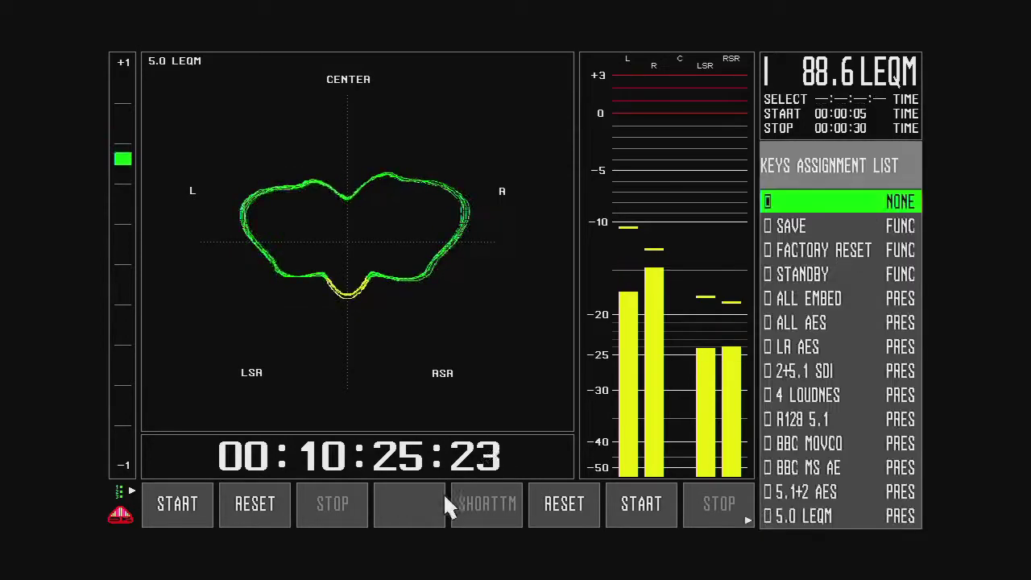
scroll(781, 464, "down", 20)
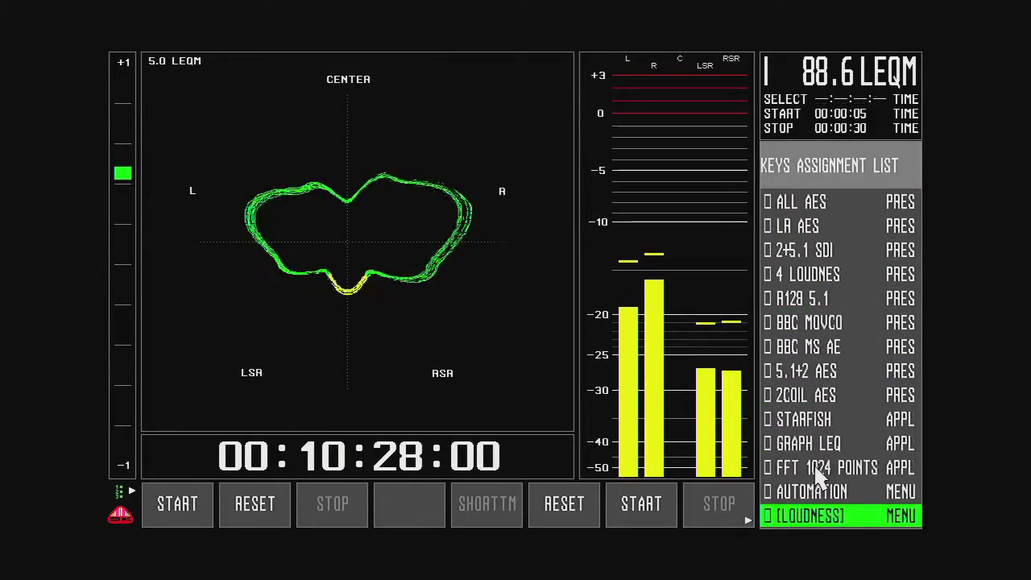
scroll(818, 480, "down", 6)
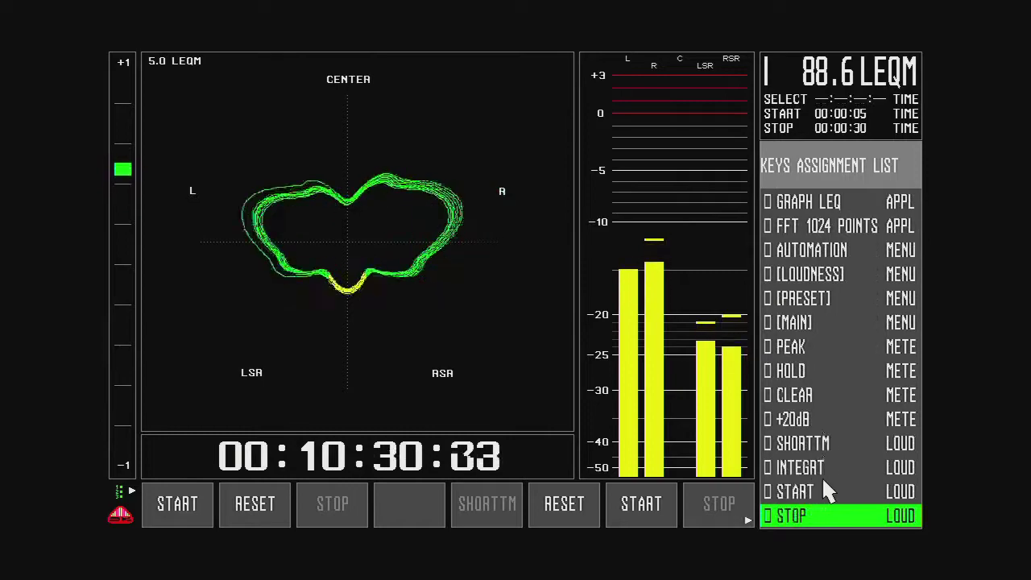
left_click(785, 447)
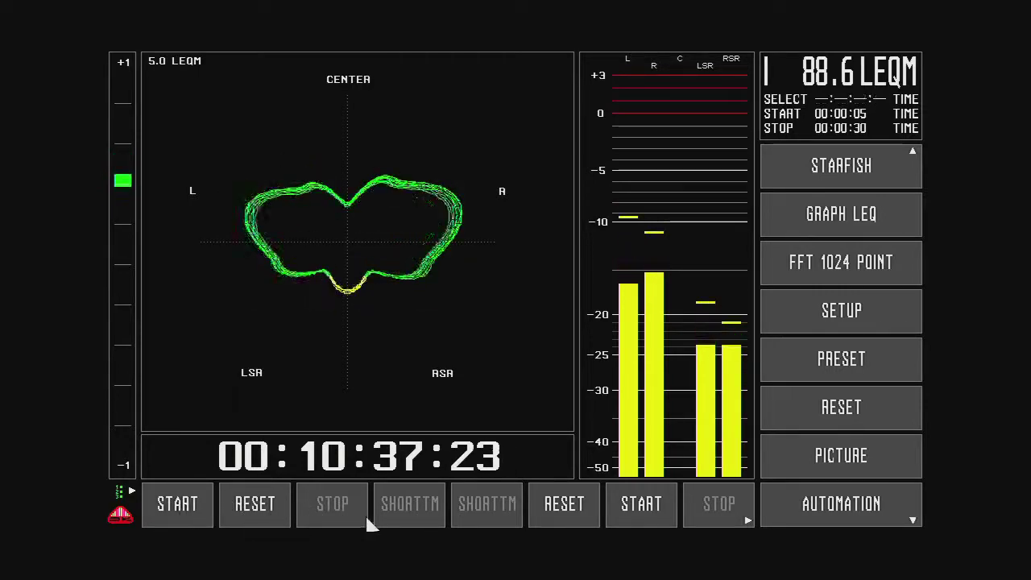
left_click(843, 398)
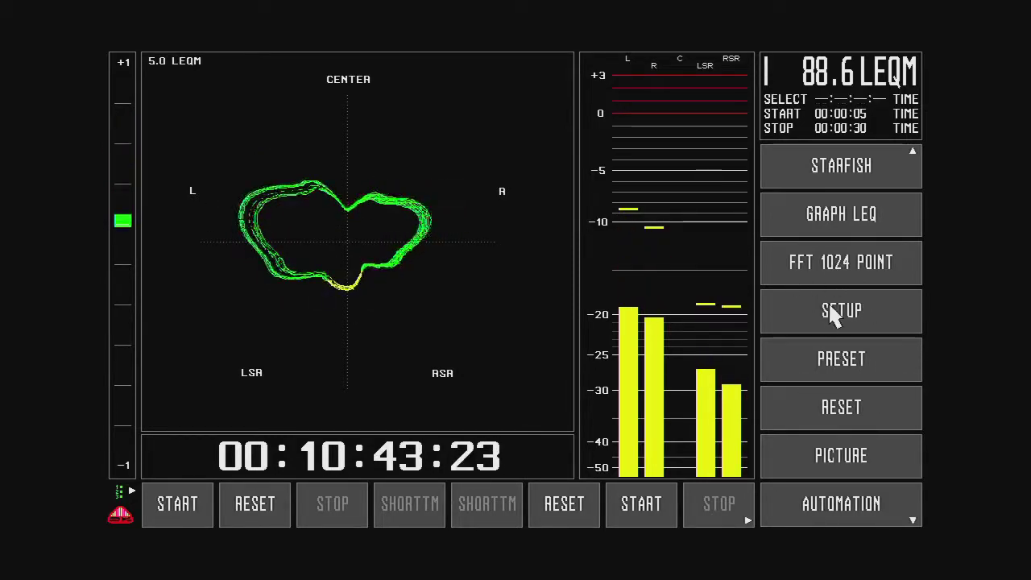
left_click(202, 501)
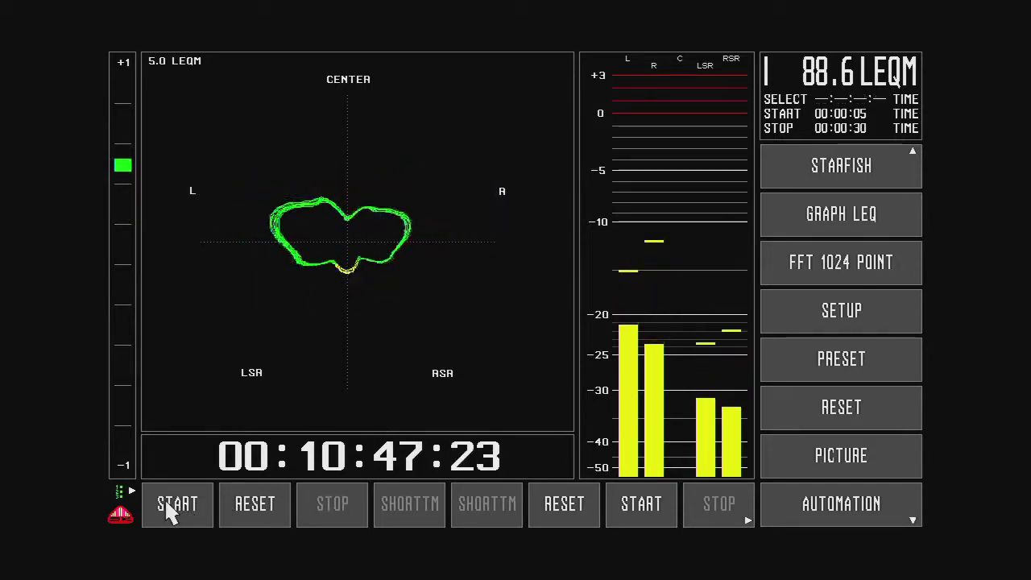
Assign the STARFISH view to the first soft key.
left_click(166, 500)
scroll(838, 338, "up", 2)
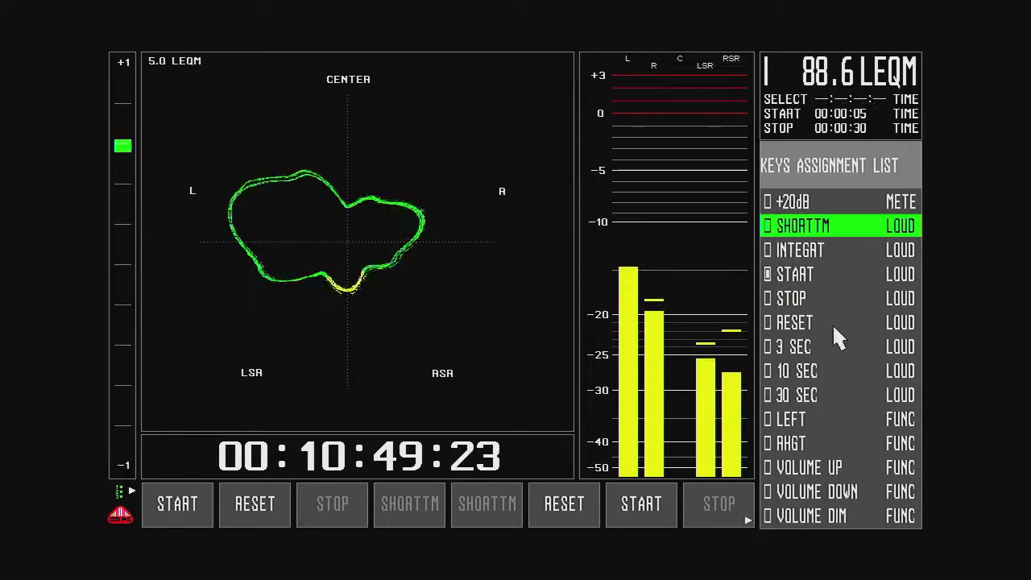
scroll(838, 330, "up", 12)
scroll(840, 321, "up", 9)
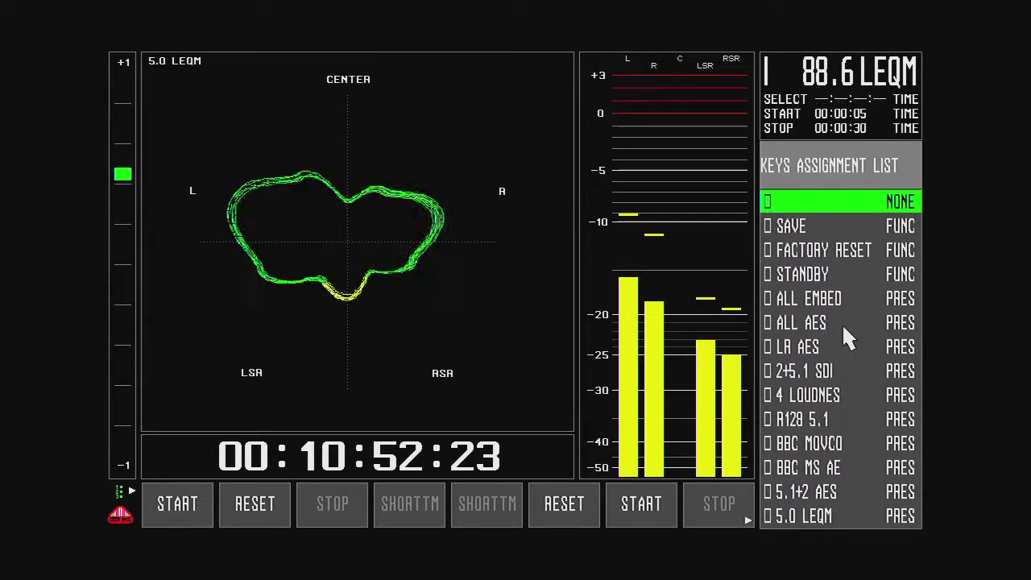
scroll(842, 324, "down", 3)
scroll(849, 354, "down", 18)
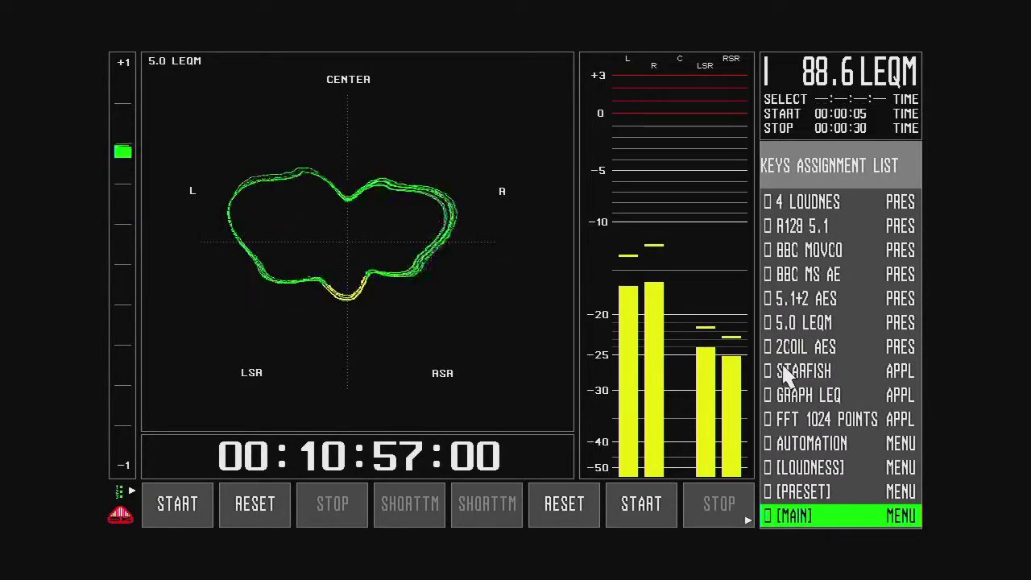
left_click(785, 372)
Assign GRAPH LEQ to the second soft key and FFT 1024 POINTS to the third.
left_click(261, 514)
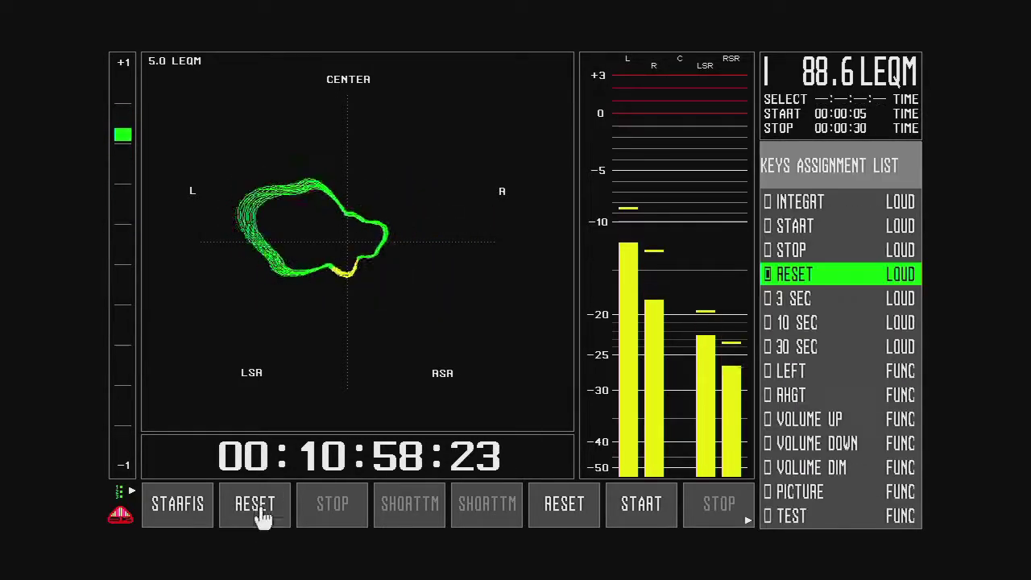
scroll(807, 342, "up", 13)
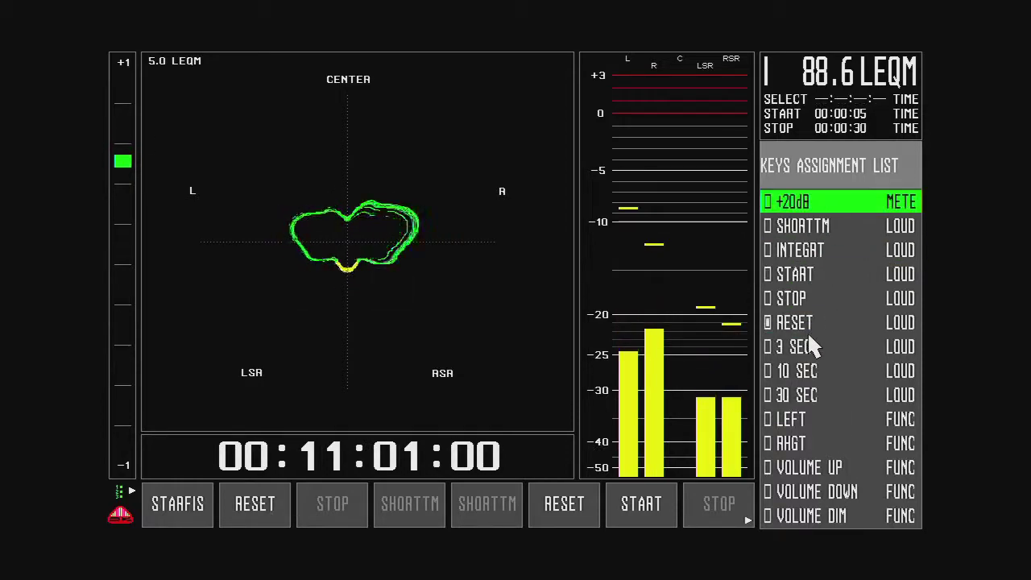
scroll(810, 340, "up", 5)
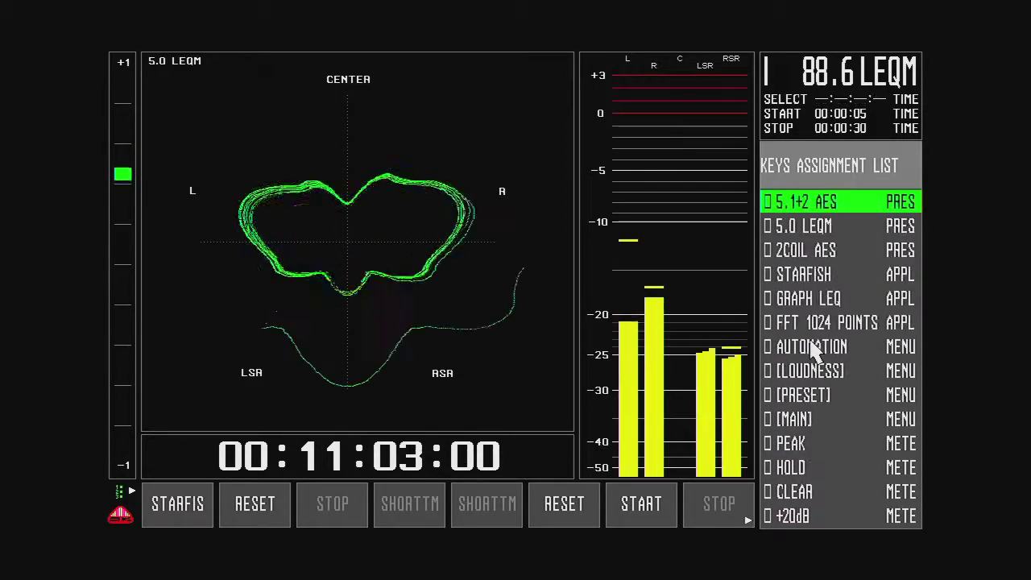
left_click(808, 300)
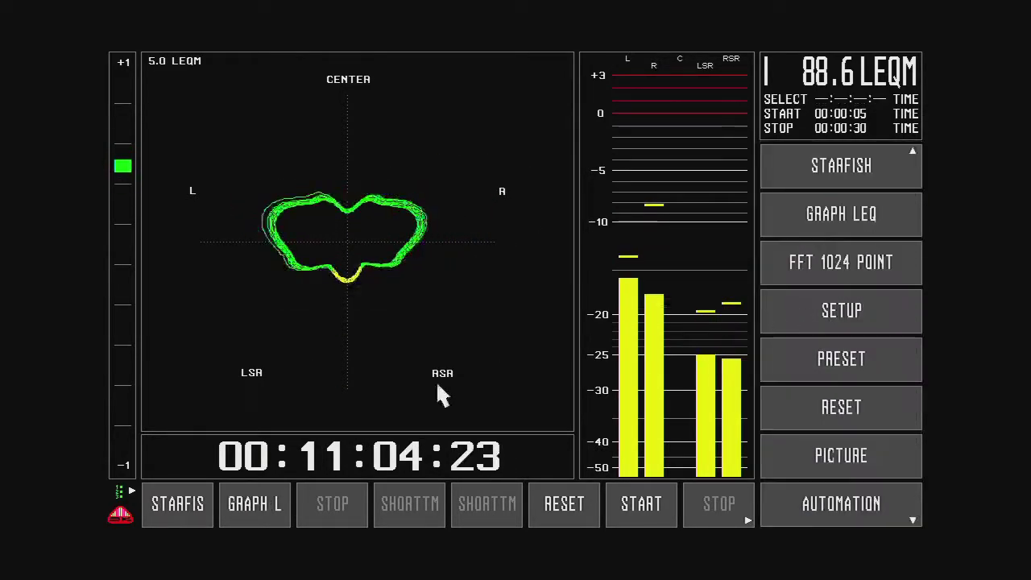
left_click(334, 514)
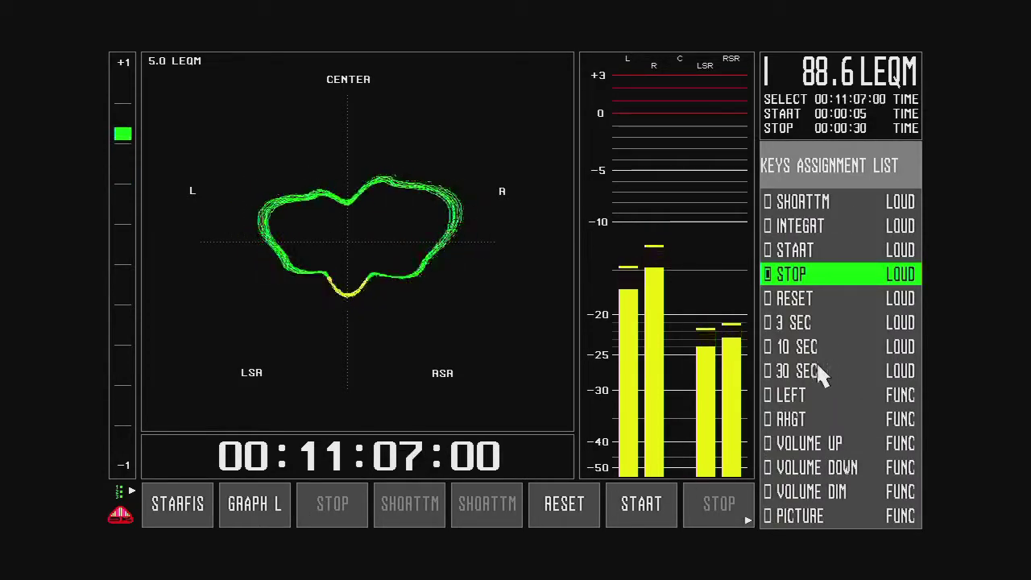
scroll(816, 363, "up", 14)
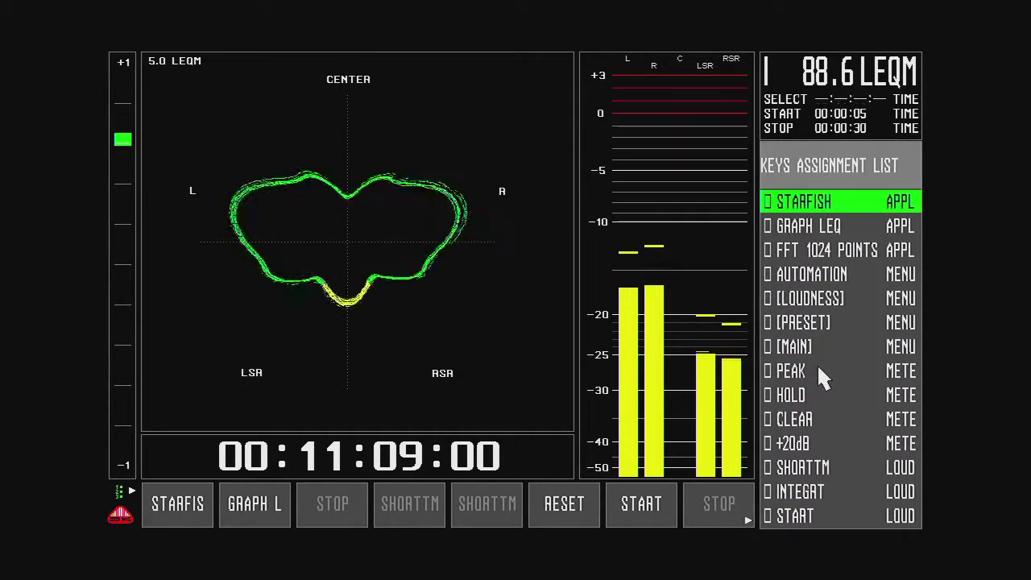
scroll(817, 363, "up", 1)
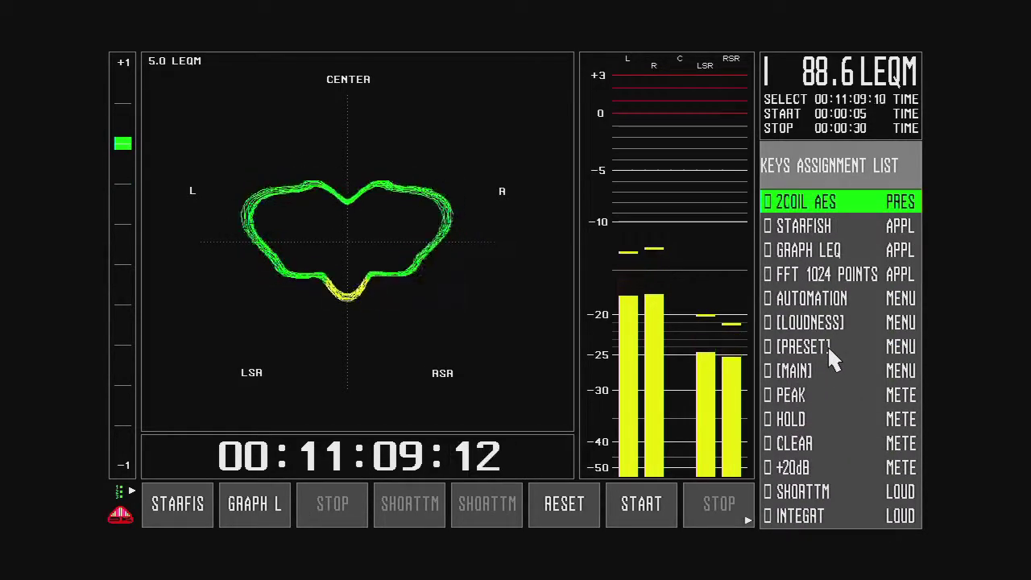
left_click(822, 277)
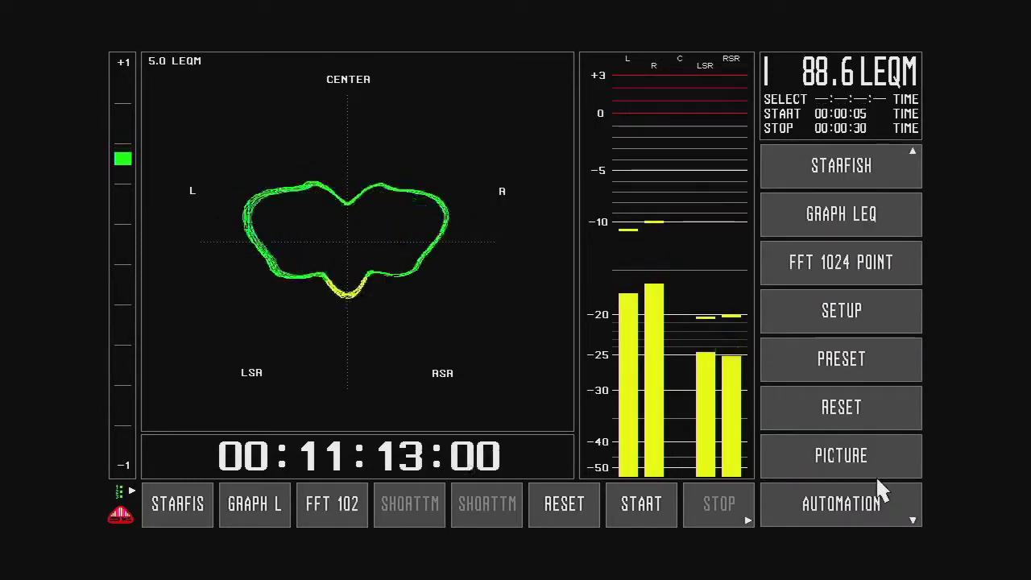
Save the current soft key layout into preset 10, 5.0 LEQM.
left_click(835, 372)
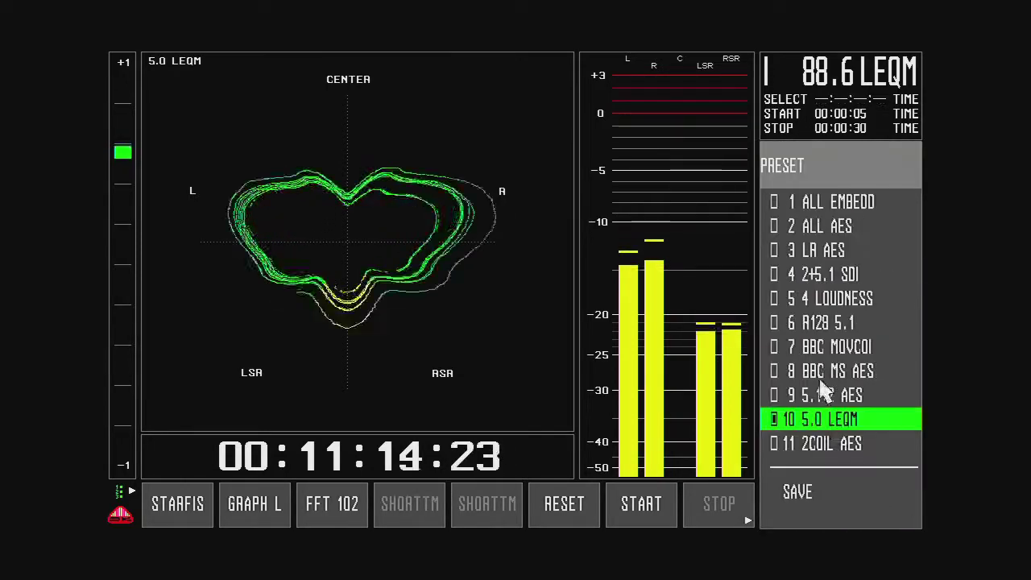
left_click(793, 491)
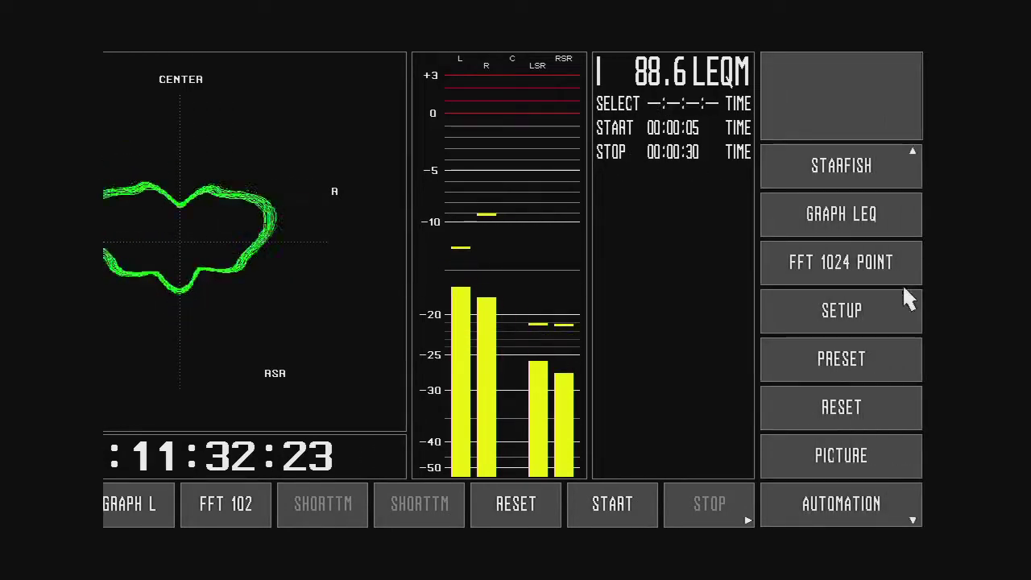
left_click(836, 372)
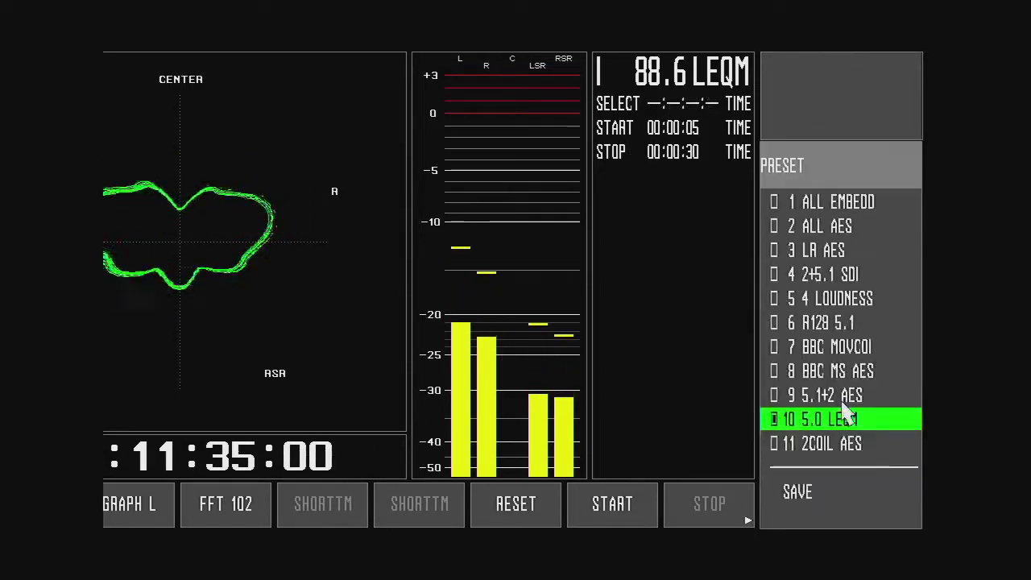
left_click(797, 493)
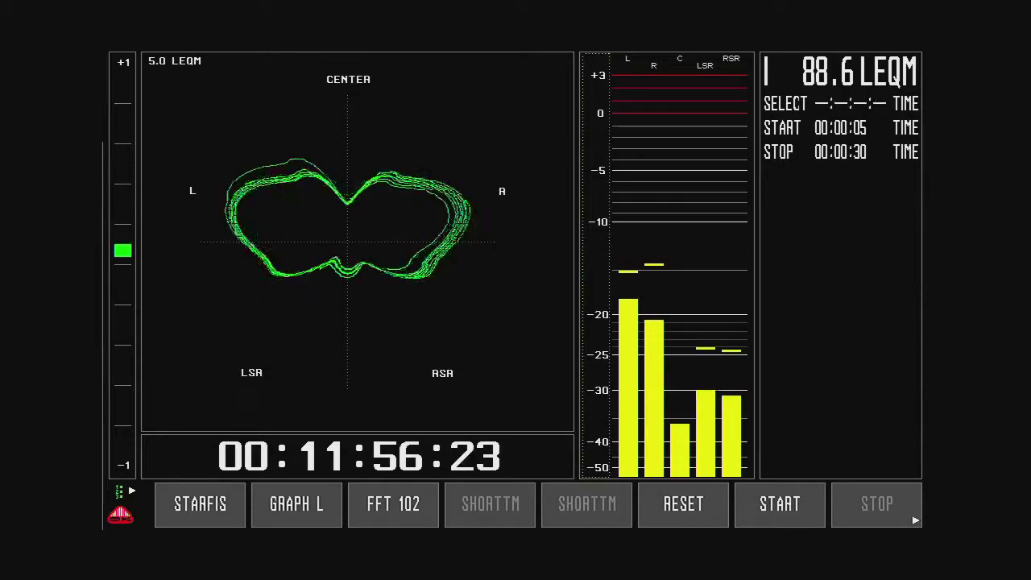
Enable CAPTURE AUTO START under LOUDNESS OPTION in Meter General Setup, then show the GRAPH LEQ view.
left_click(893, 355)
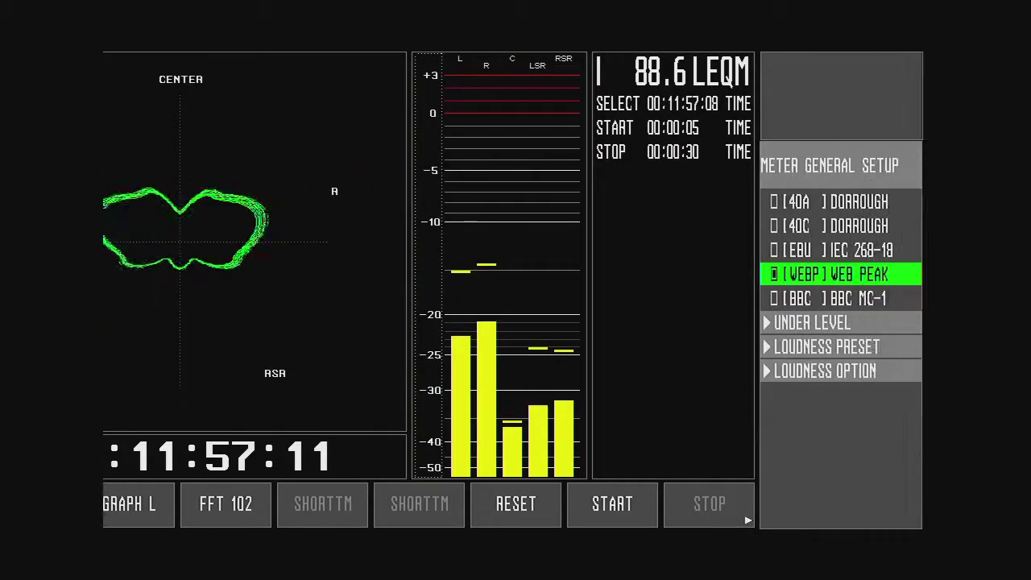
left_click(793, 347)
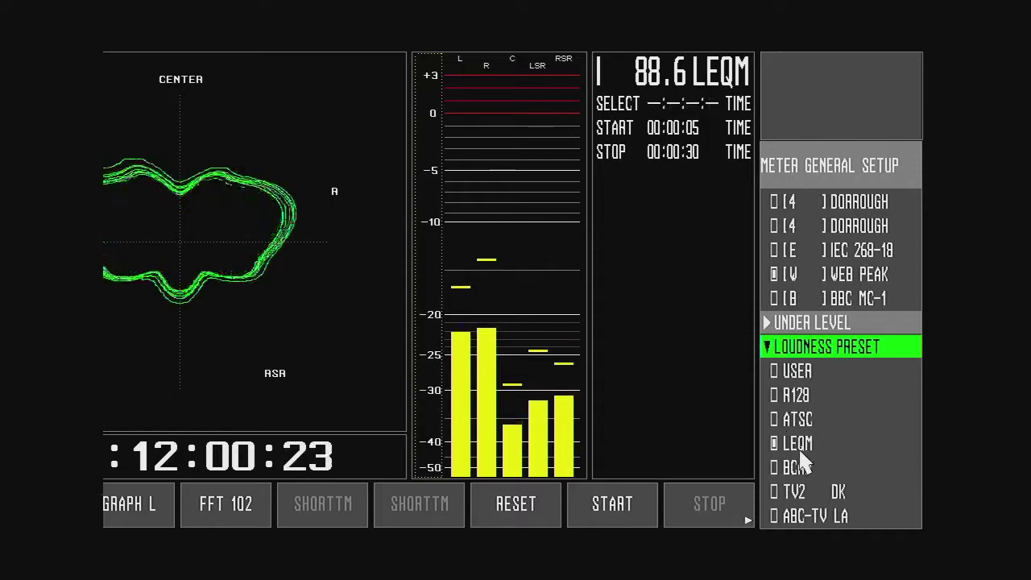
left_click(785, 349)
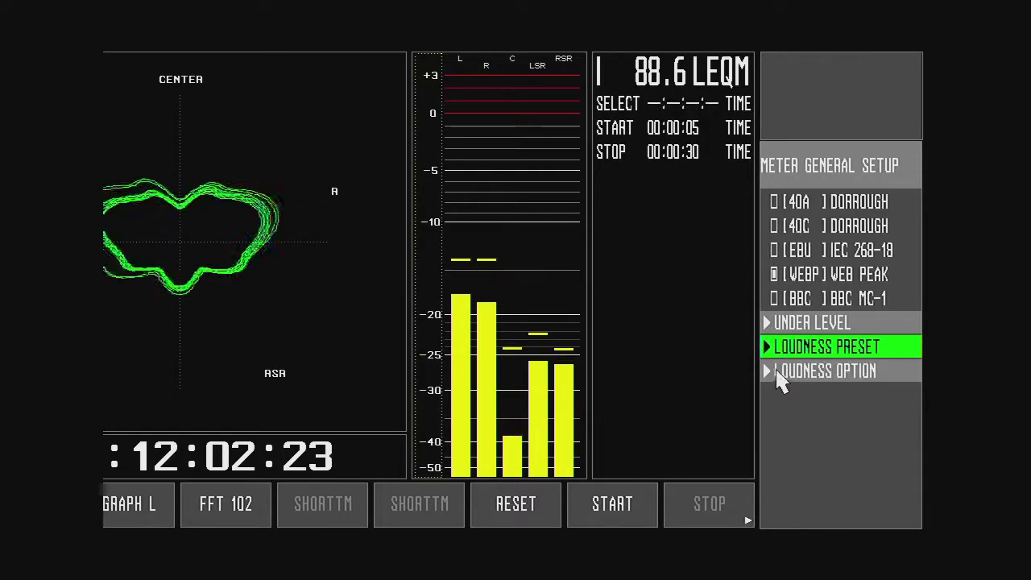
left_click(780, 372)
left_click(829, 403)
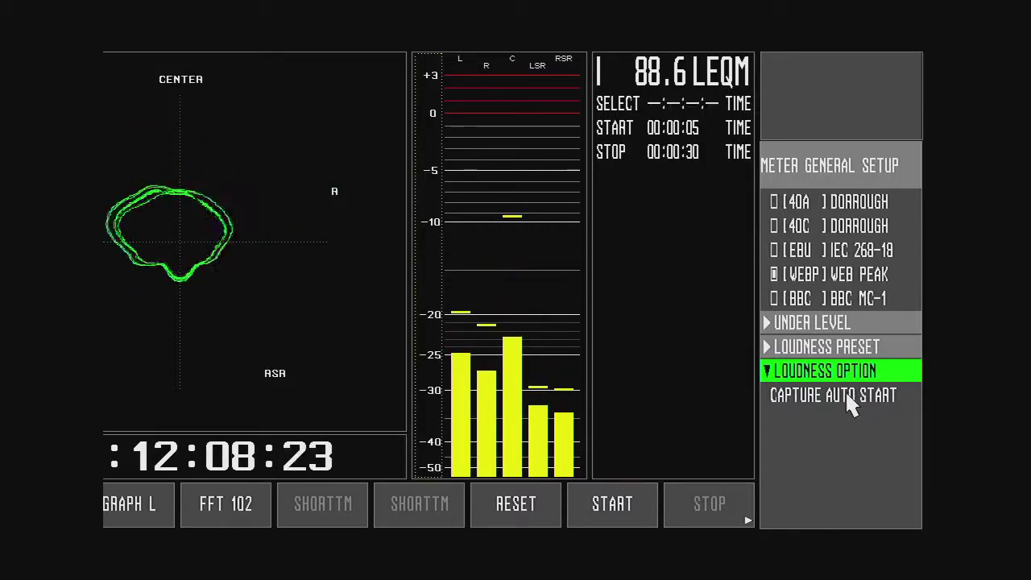
left_click(799, 159)
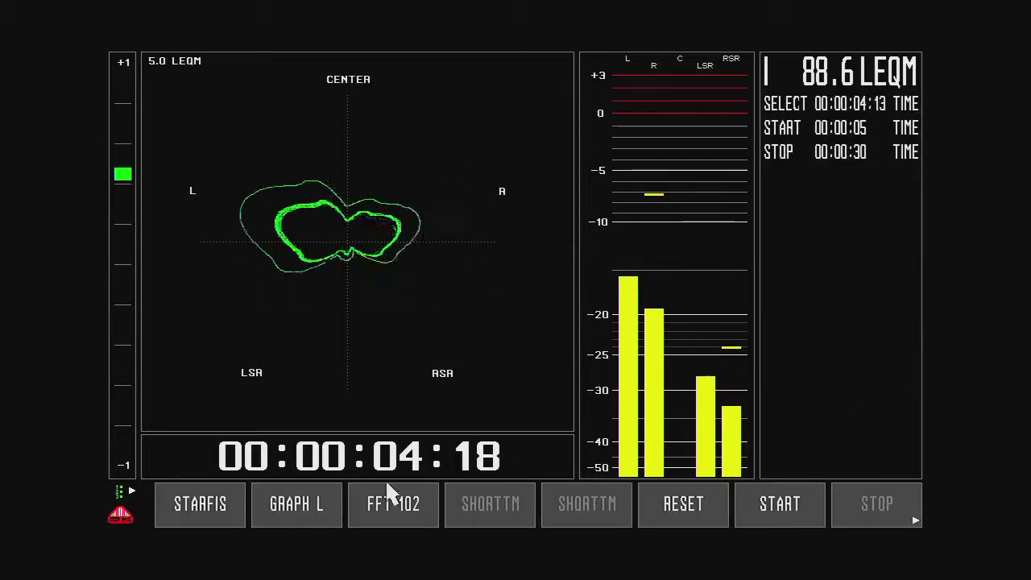
left_click(295, 511)
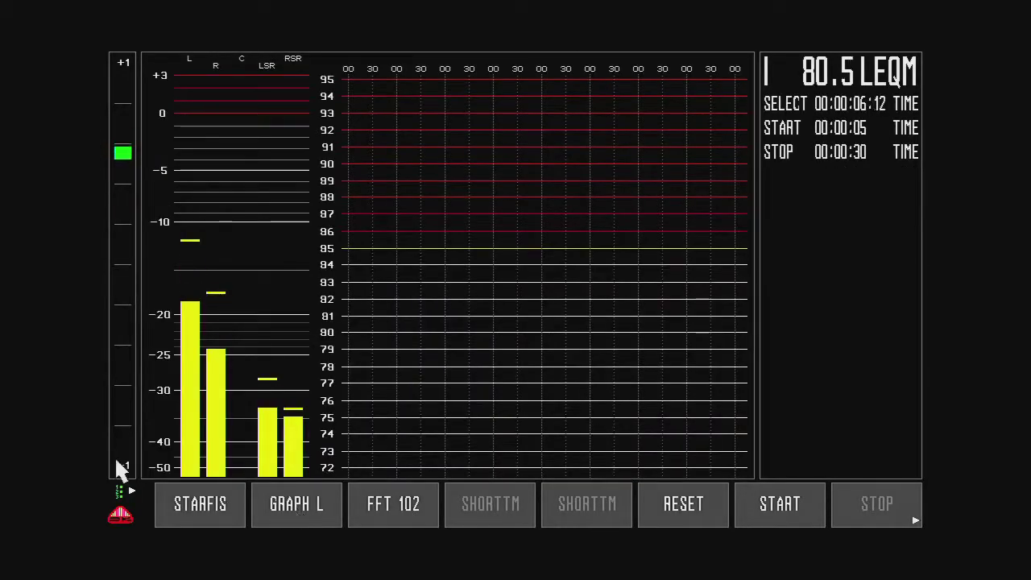